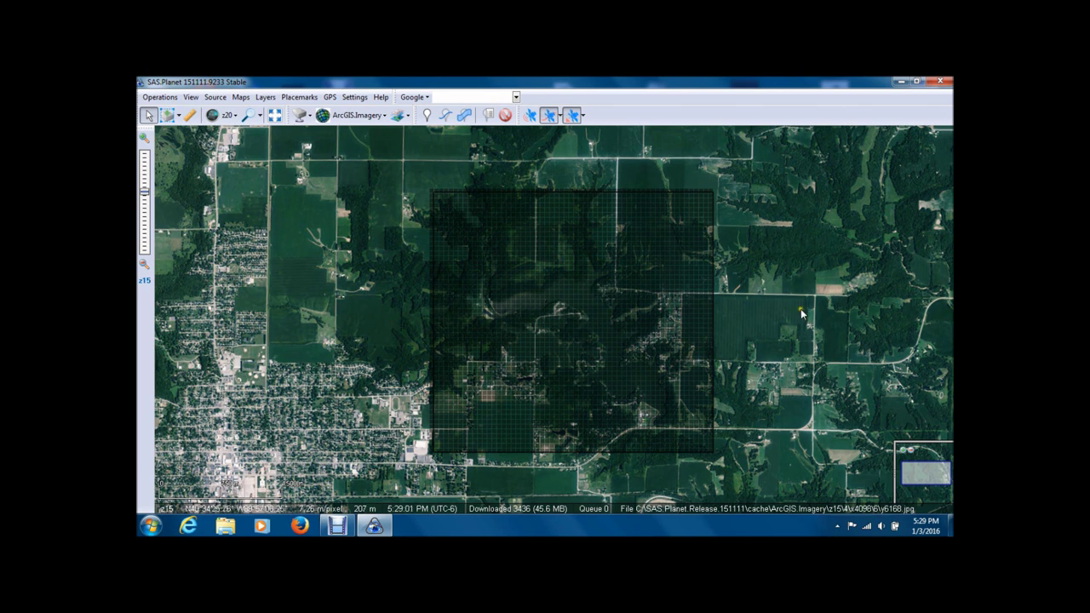
Close SAS.Planet and open the CLake folder on the C: drive in Windows Explorer.
click(939, 83)
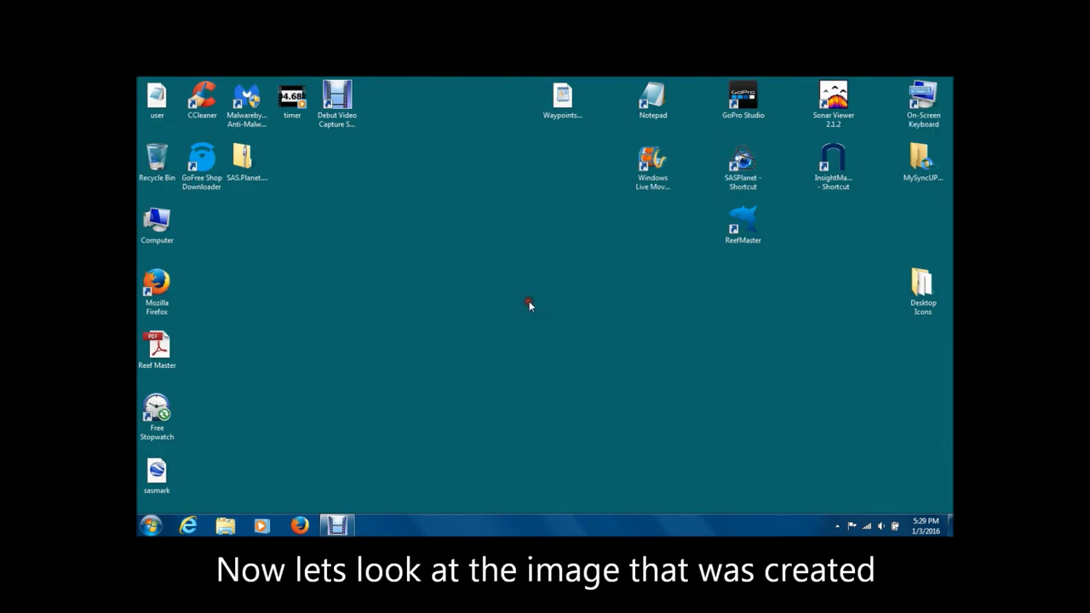
double_click(157, 223)
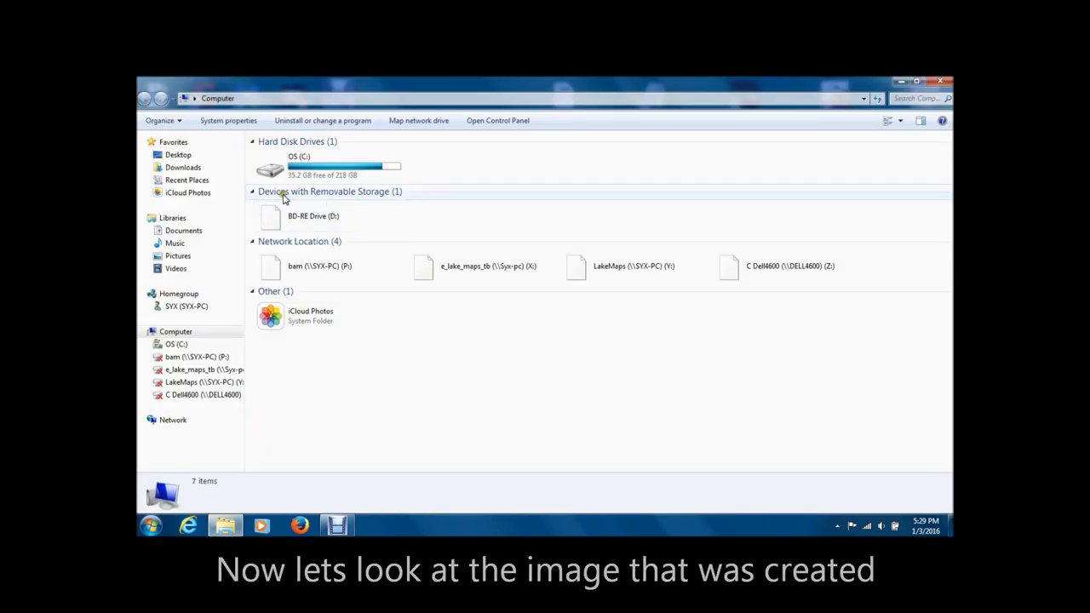
double_click(277, 175)
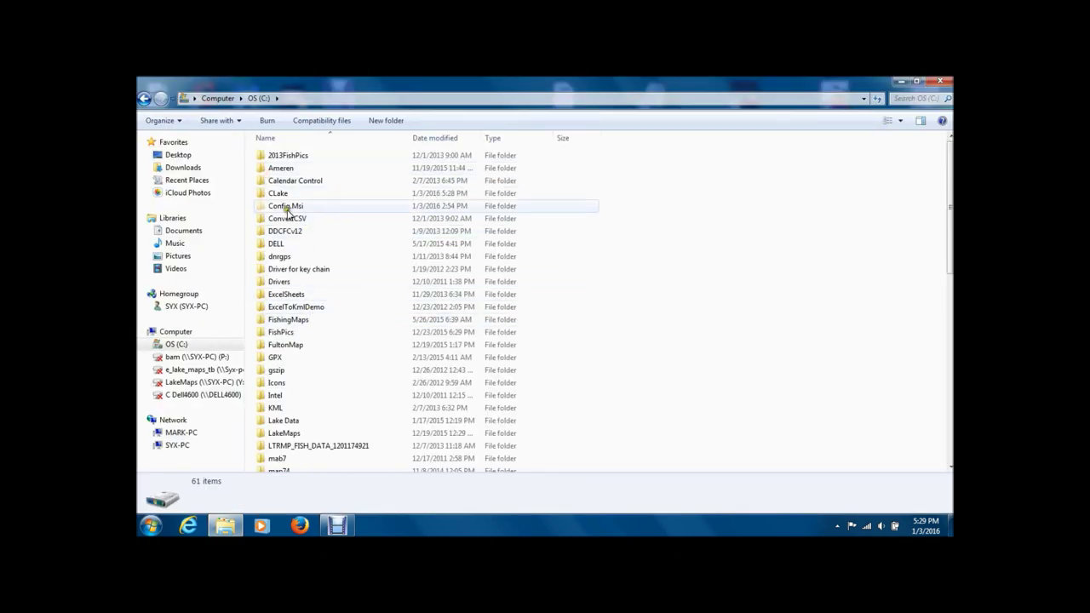
double_click(277, 193)
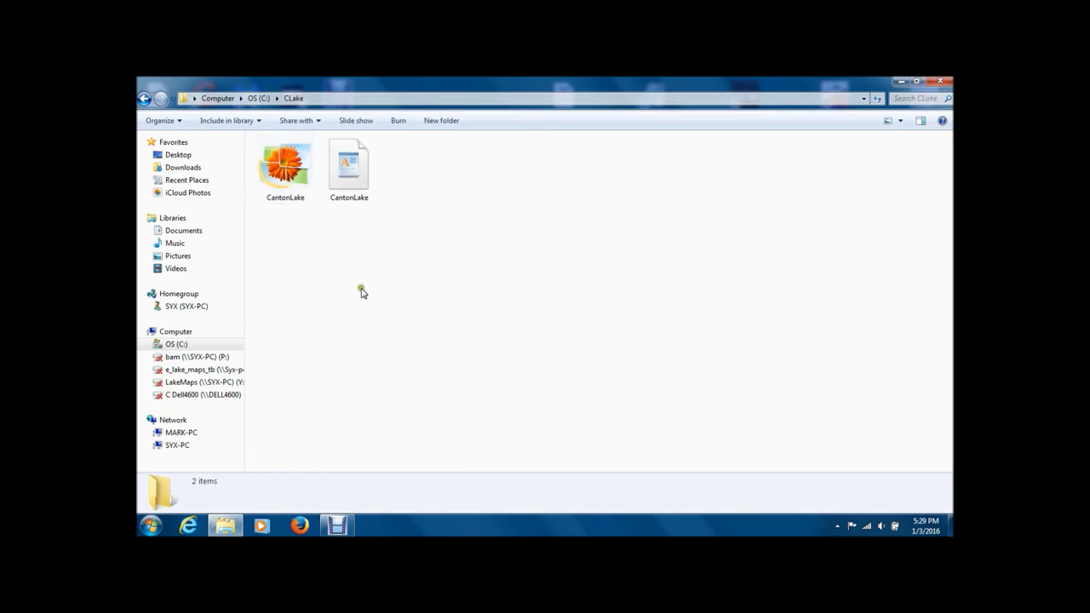
Preview the CantonLake JPEG from the CLake folder, and close both the image viewer and the folder window.
click(291, 174)
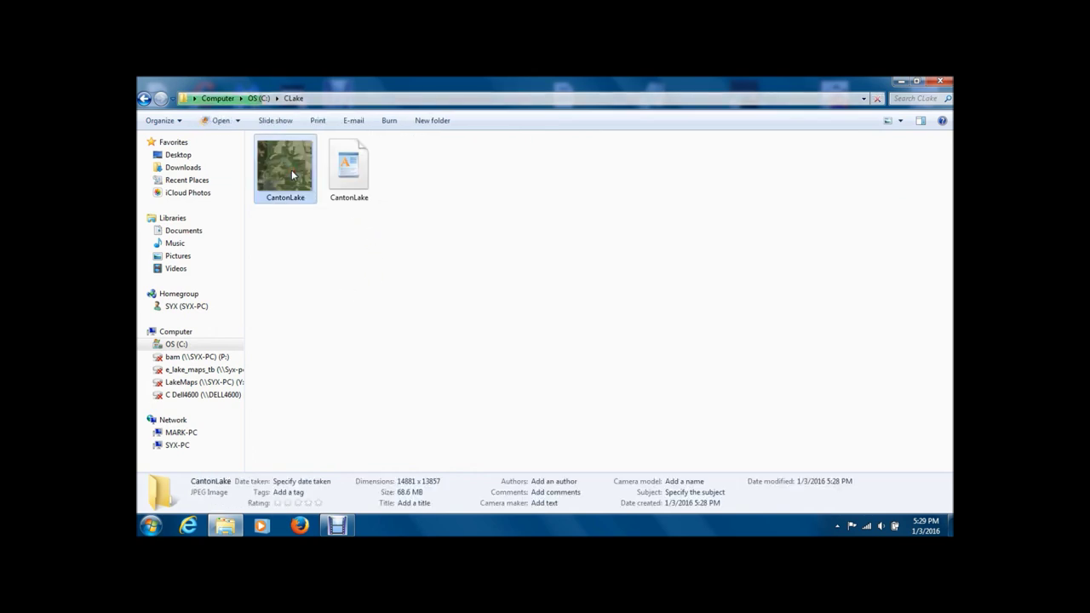
right_click(291, 174)
click(315, 159)
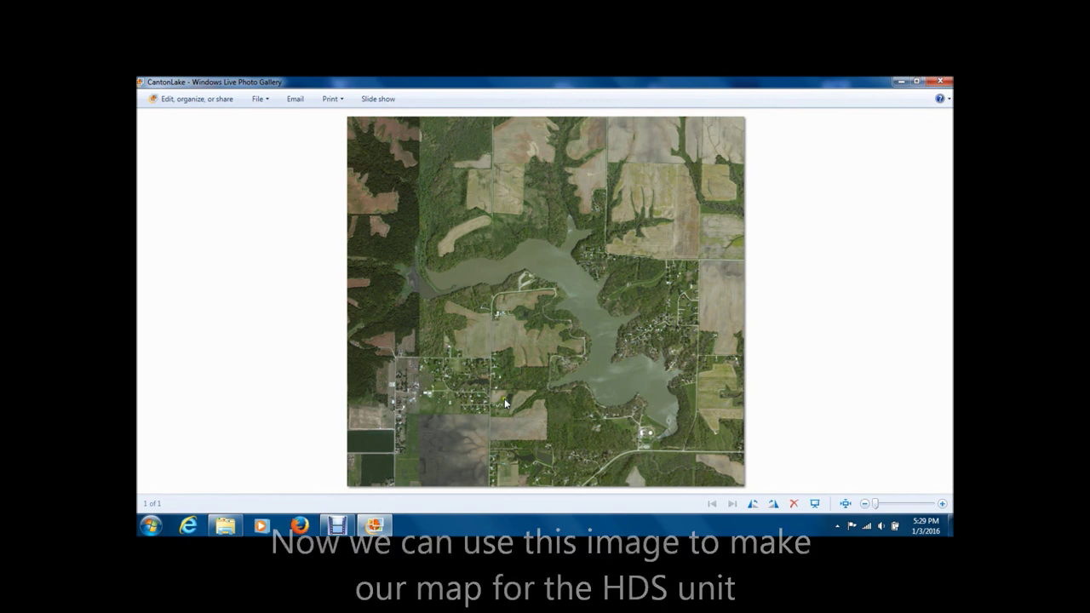
click(937, 82)
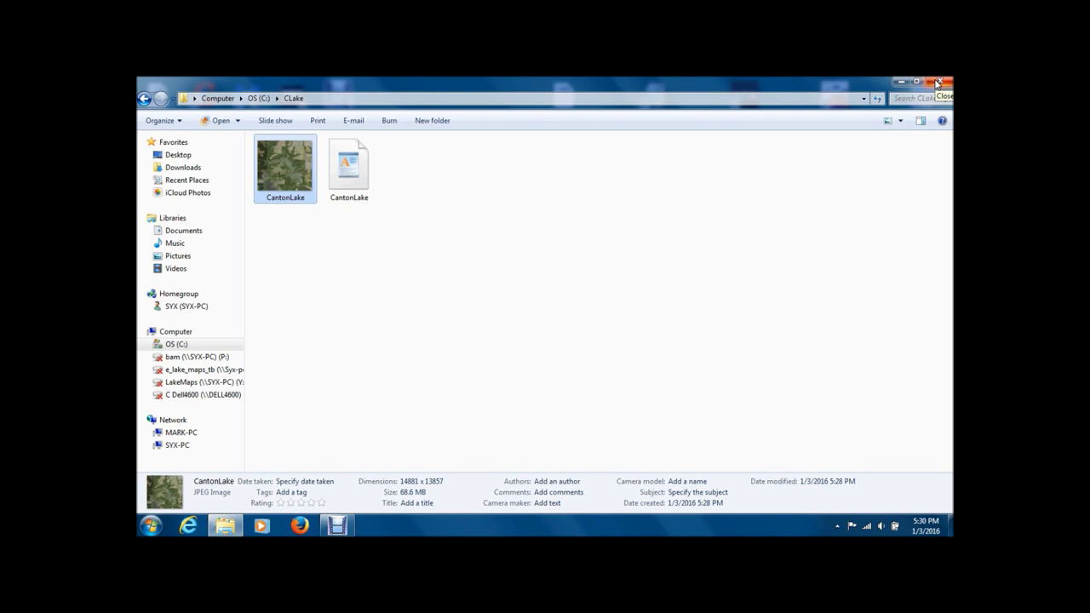
click(937, 82)
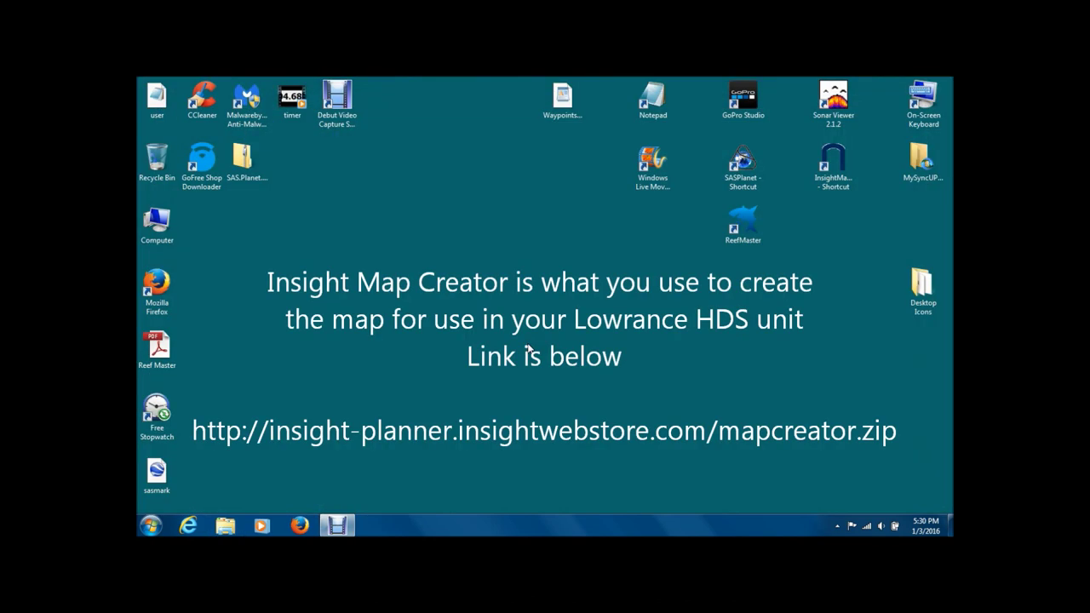
Start Insight Map Creator and switch it to Keyhole processing mode.
click(526, 345)
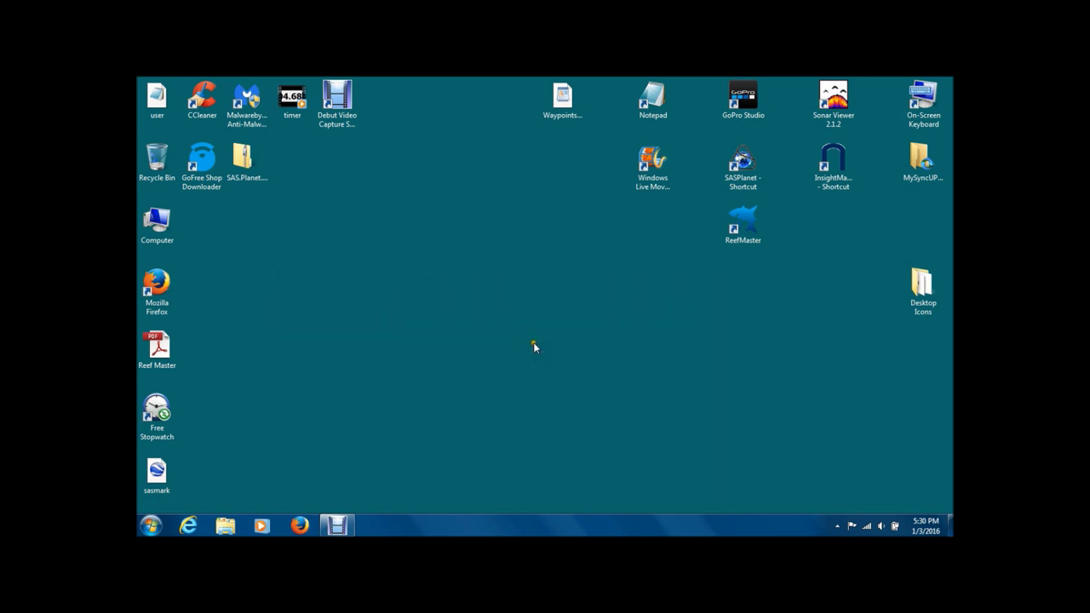
click(825, 172)
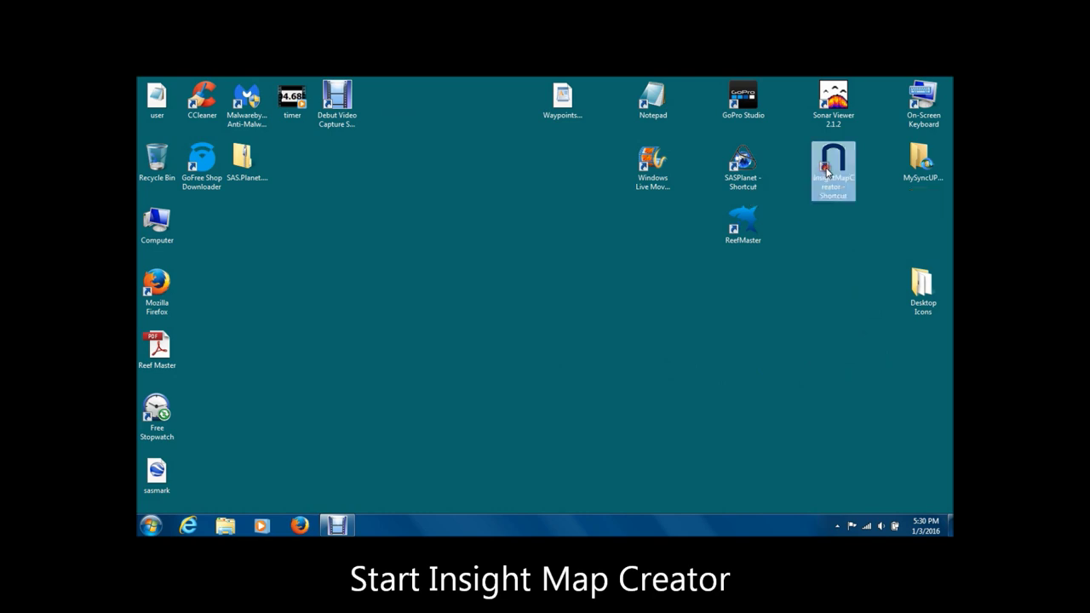
double_click(826, 172)
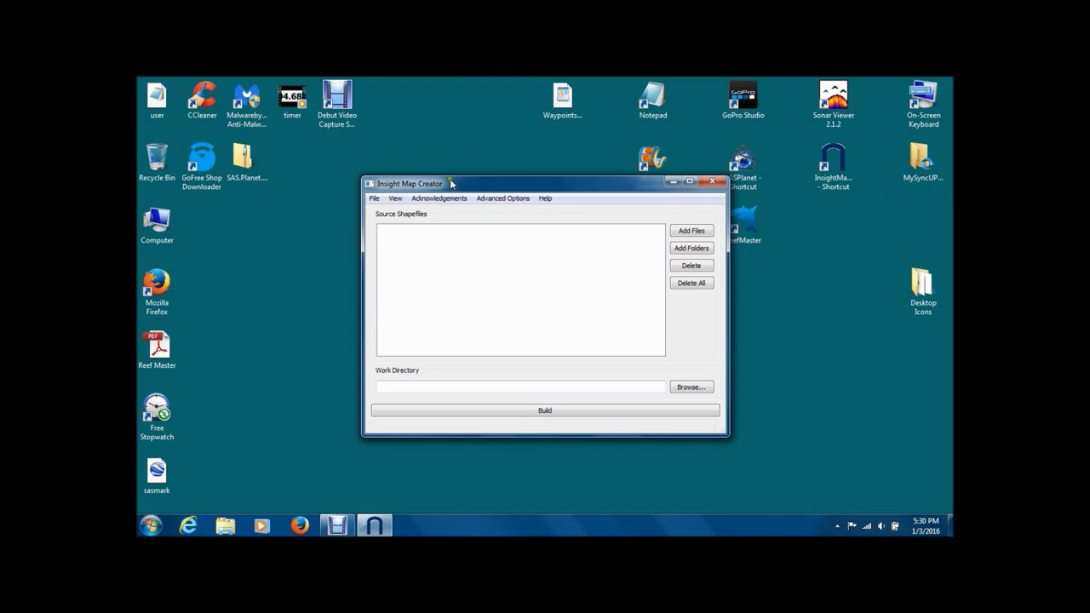
click(395, 198)
mouse_move(417, 212)
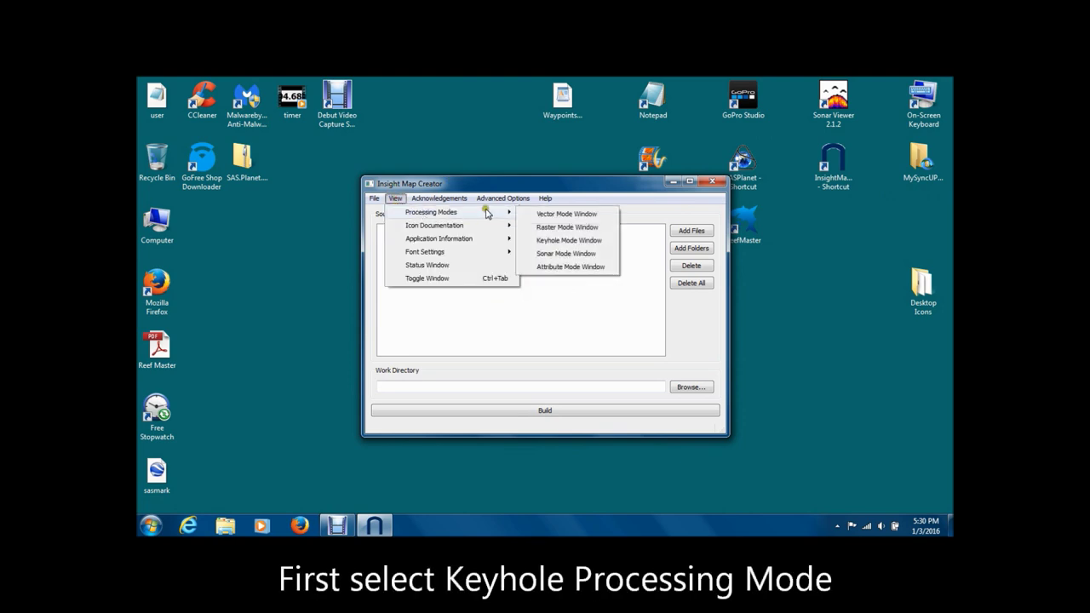
click(558, 241)
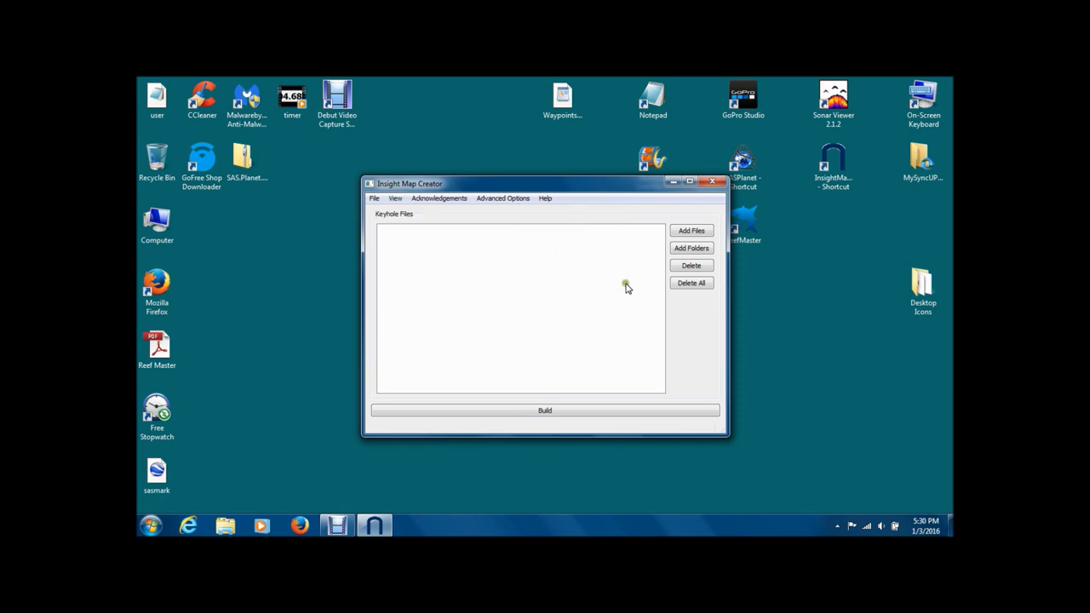
Add CantonLake.kml from C:\CLake to the keyhole files and build it.
click(691, 231)
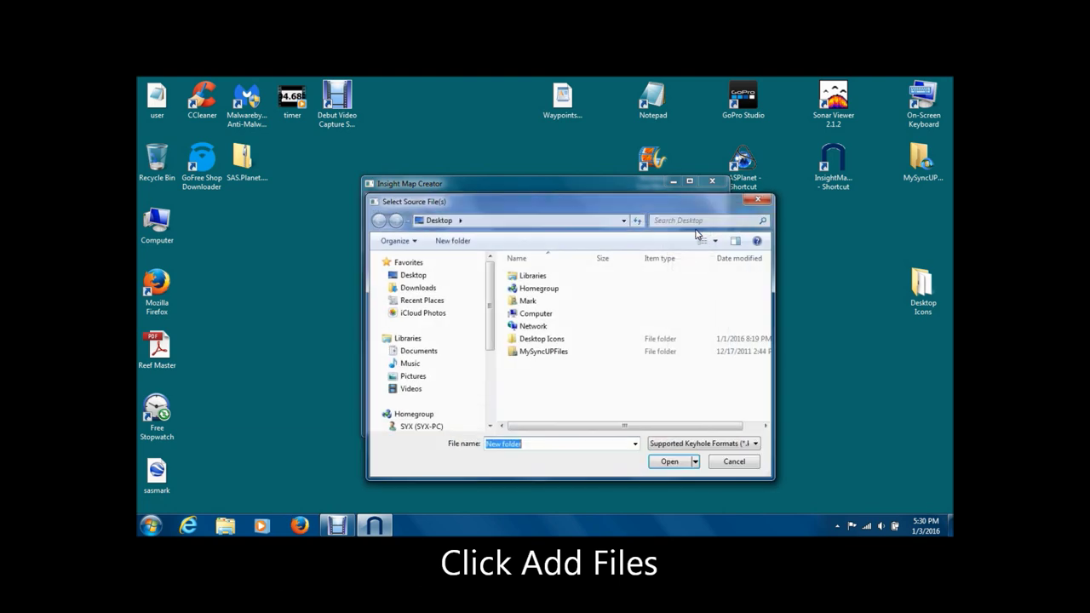
click(489, 409)
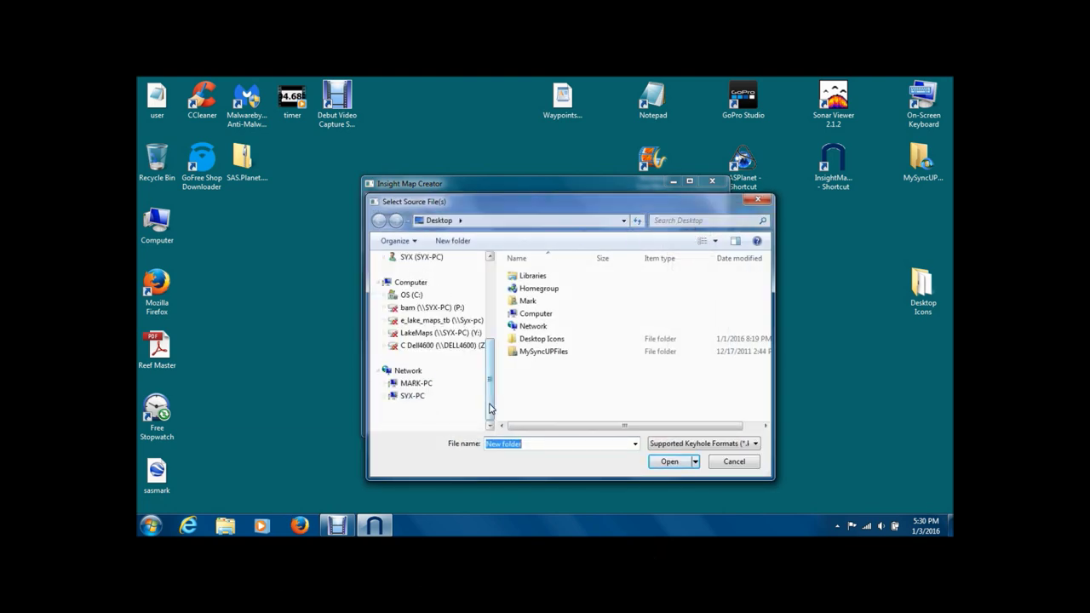
click(412, 295)
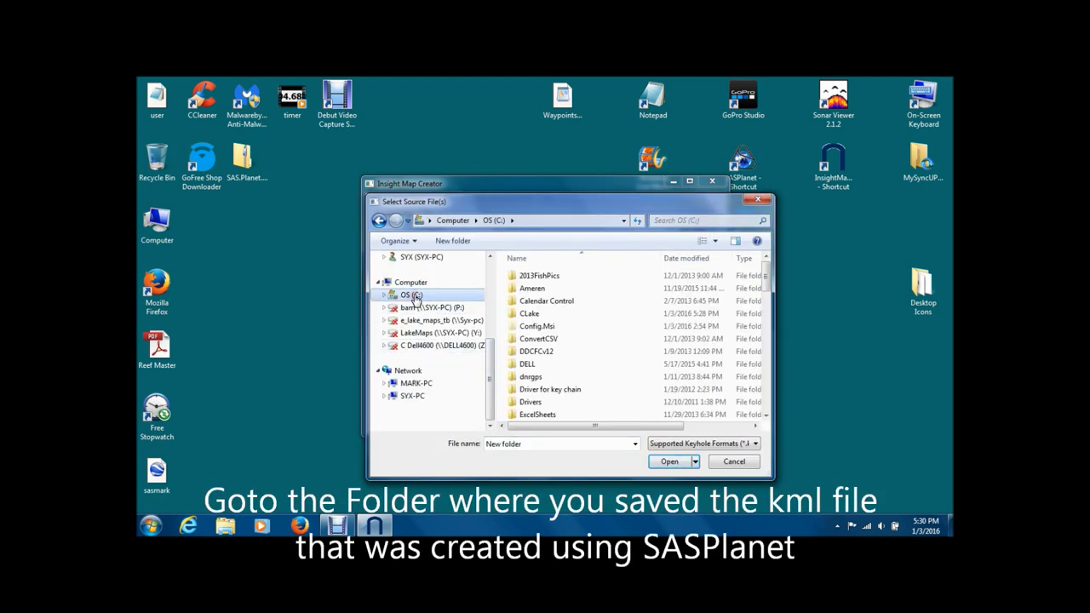
double_click(519, 315)
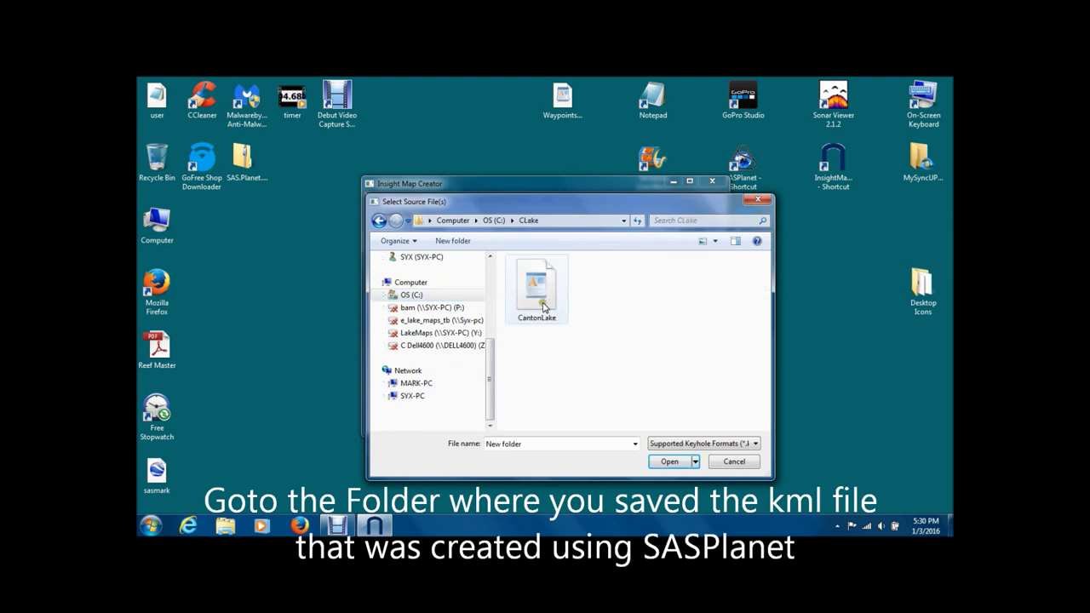
click(541, 305)
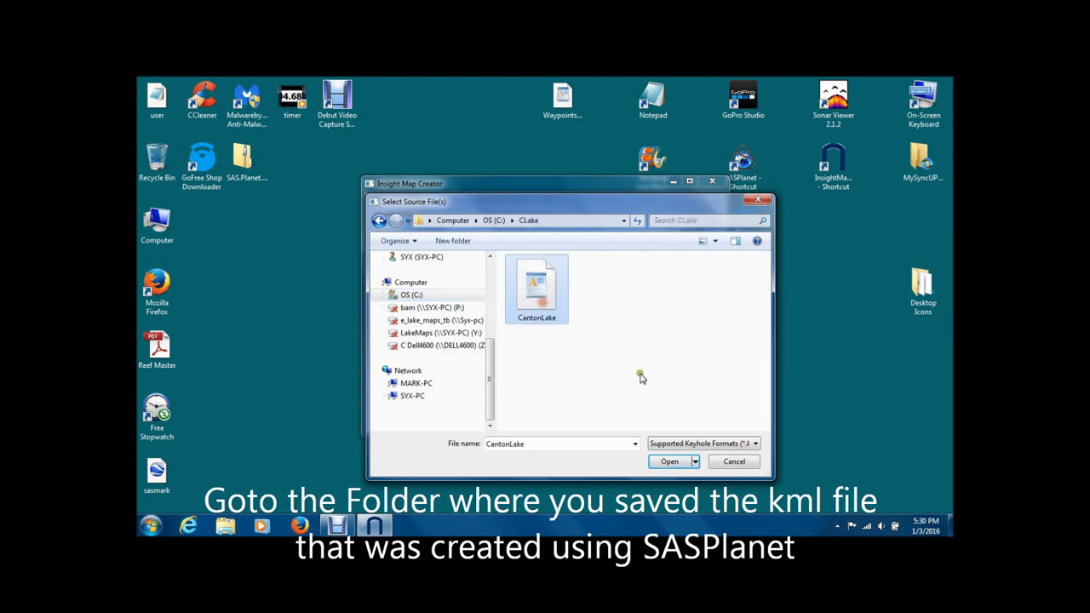
click(668, 461)
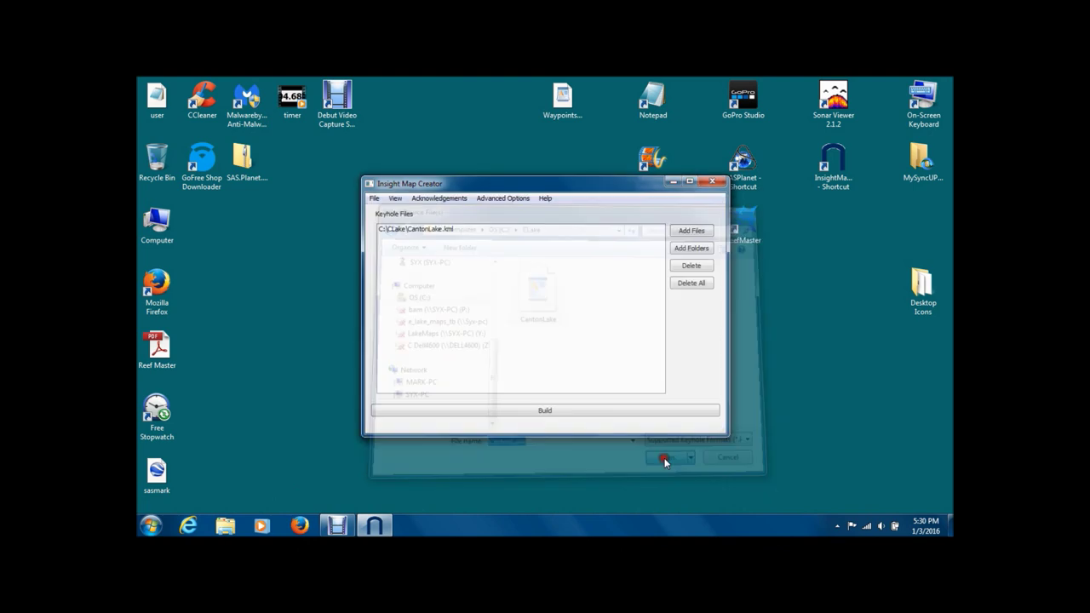
click(544, 412)
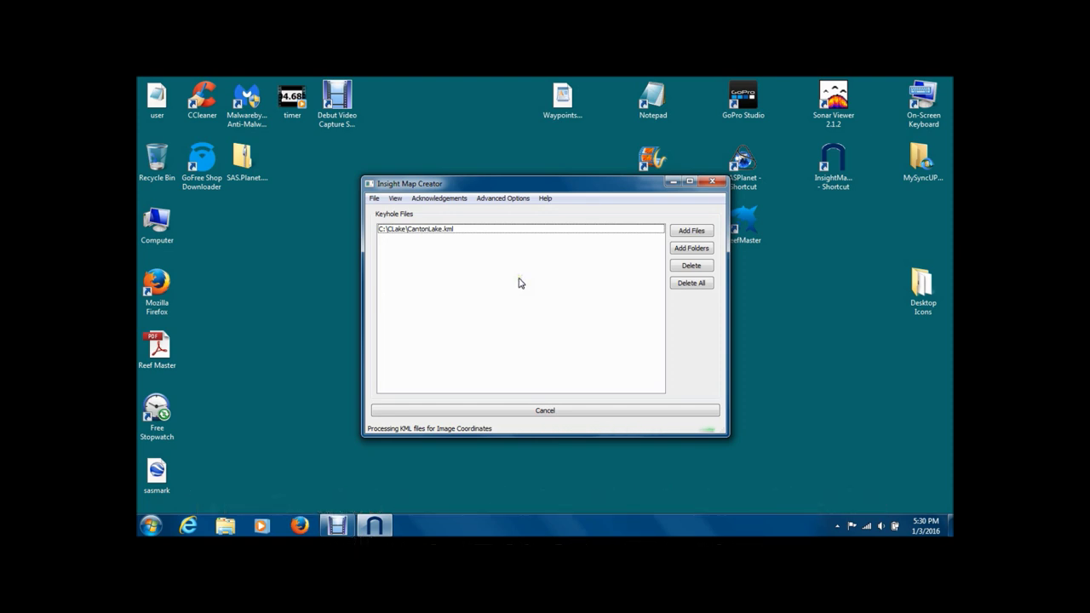
Move the Insight Map Creator window aside and open C:\CLake in a non-maximized Explorer window with Details view.
drag(516, 186, 704, 157)
key(super+e)
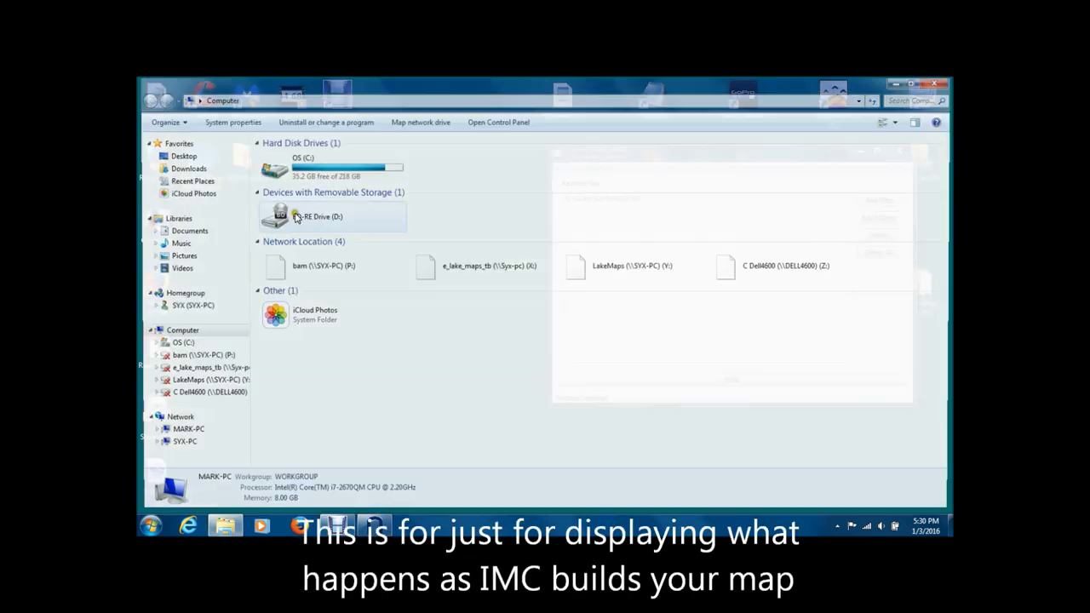
double_click(304, 153)
double_click(341, 193)
double_click(894, 89)
click(545, 182)
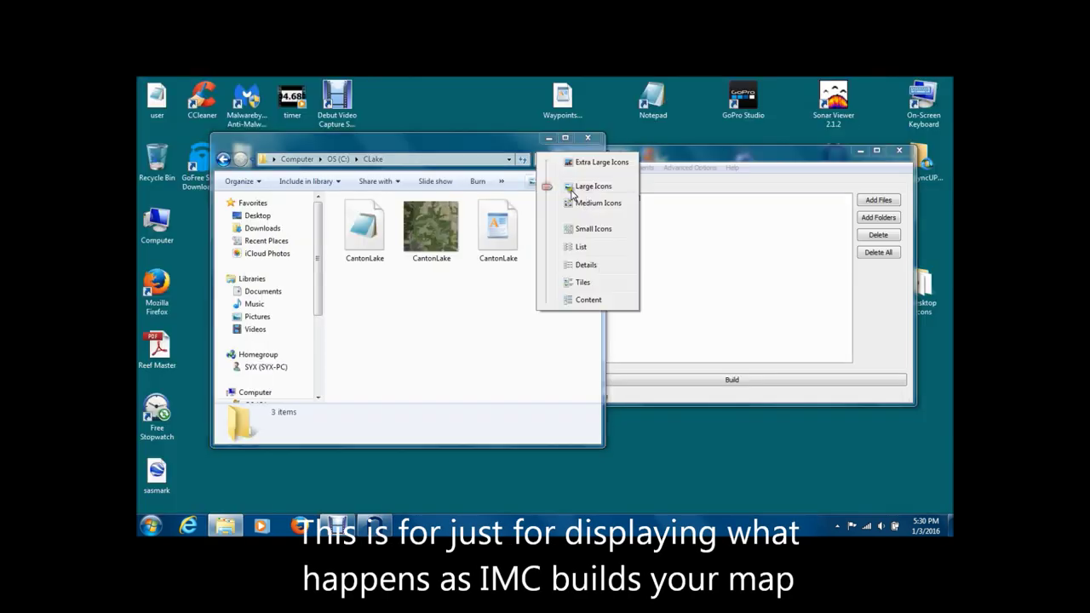
click(574, 263)
Place the CLake folder window beside Insight Map Creator and make the Insight Map Creator window taller.
drag(396, 147, 331, 157)
click(595, 155)
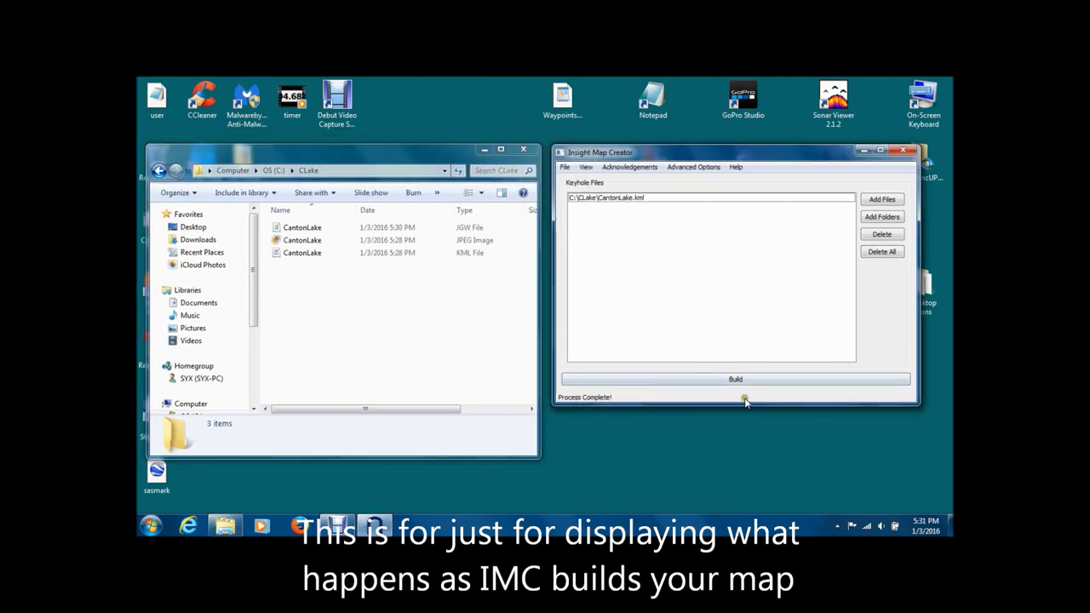
drag(745, 400, 745, 448)
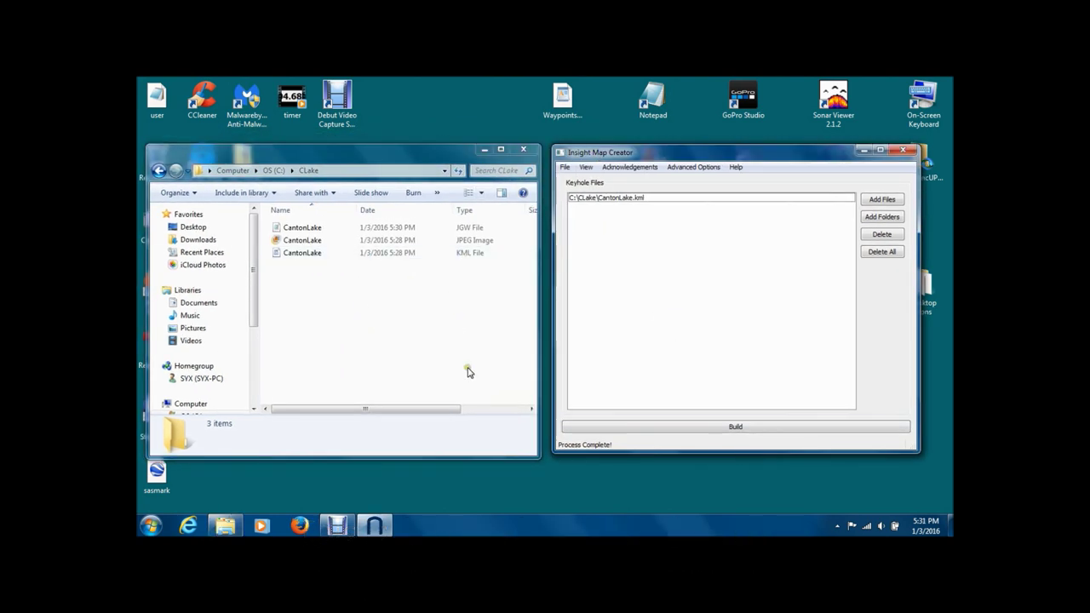
Switch Insight Map Creator to Raster processing mode.
click(585, 167)
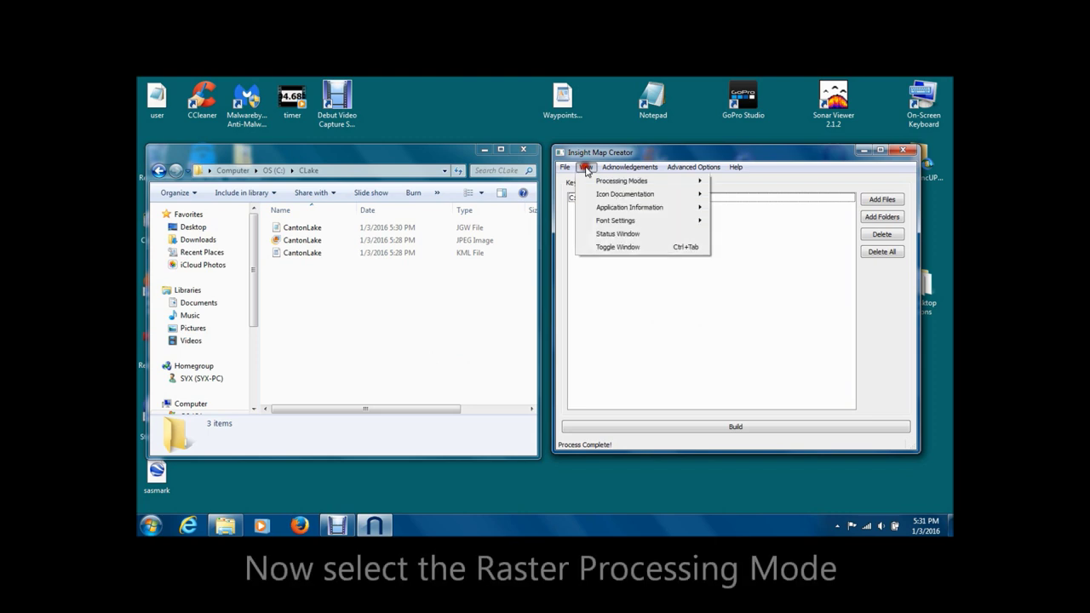
mouse_move(664, 185)
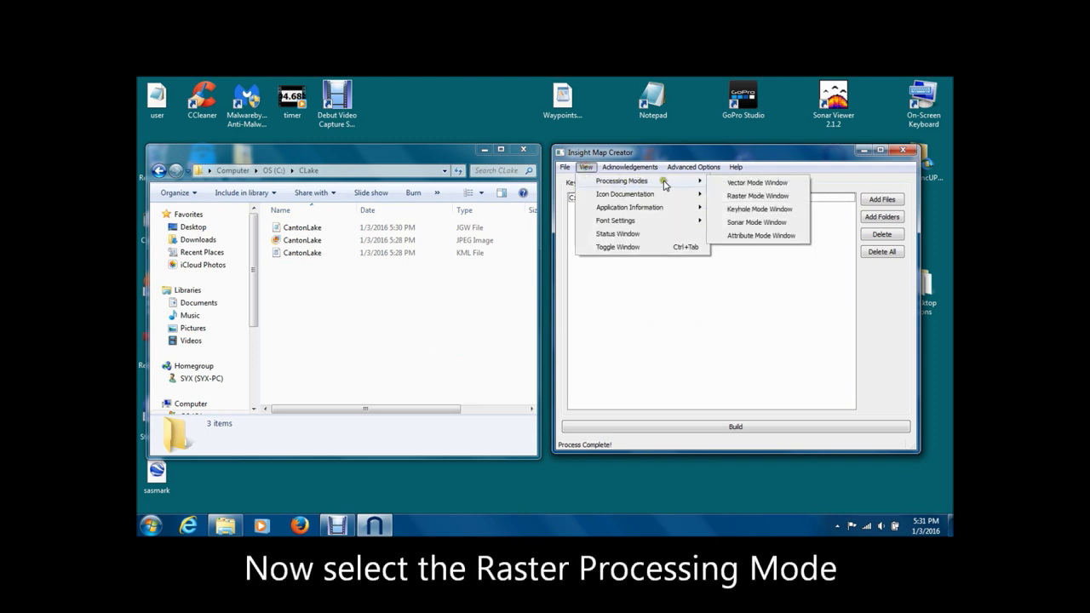
click(728, 196)
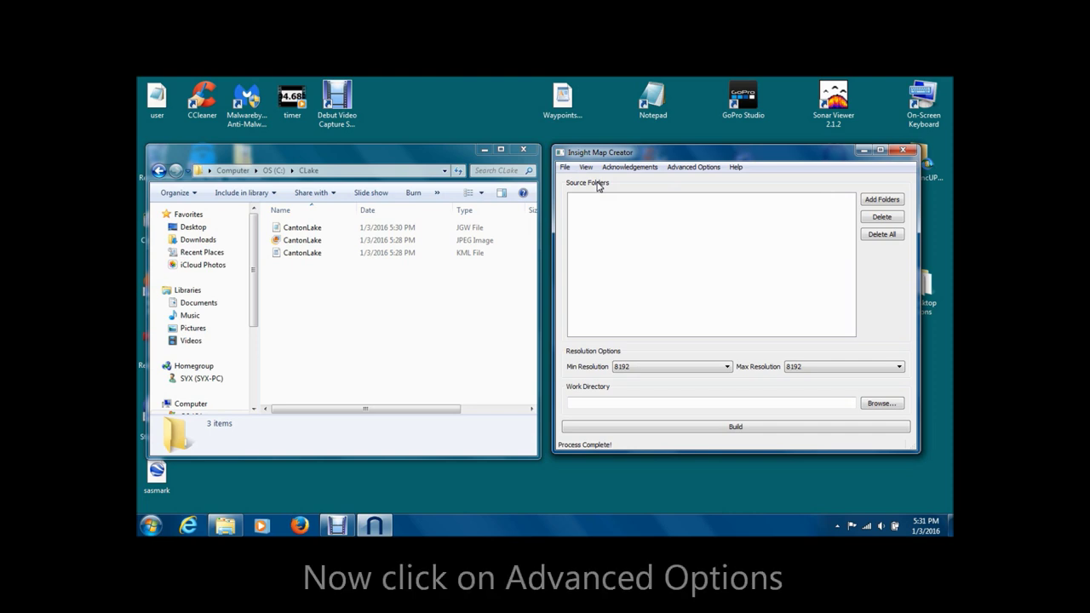
Set the imagery type in the advanced raster options to Shaded Relief Imagery.
click(681, 170)
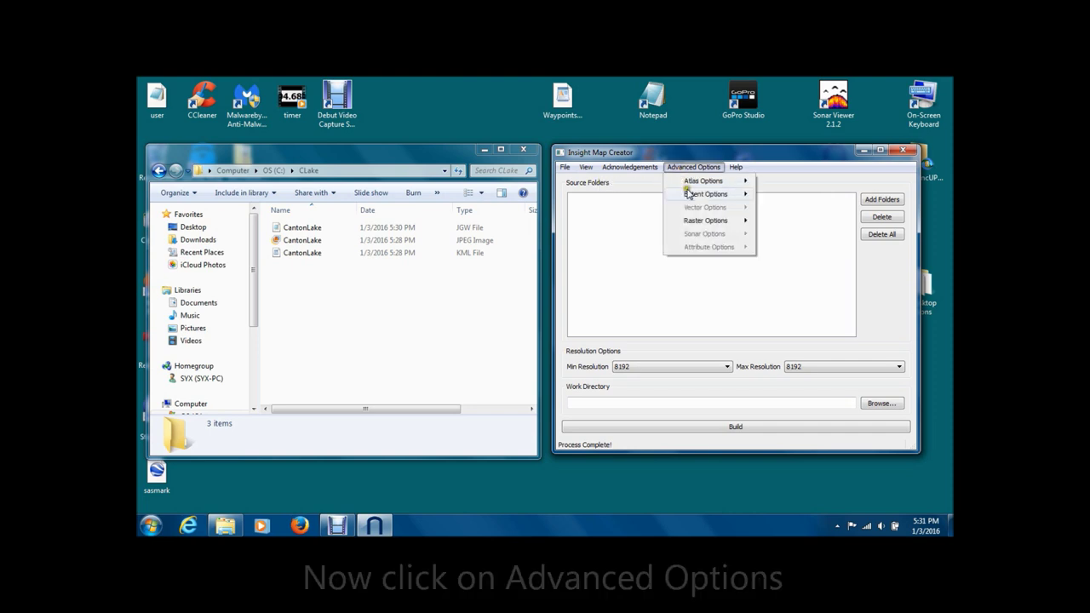
mouse_move(711, 224)
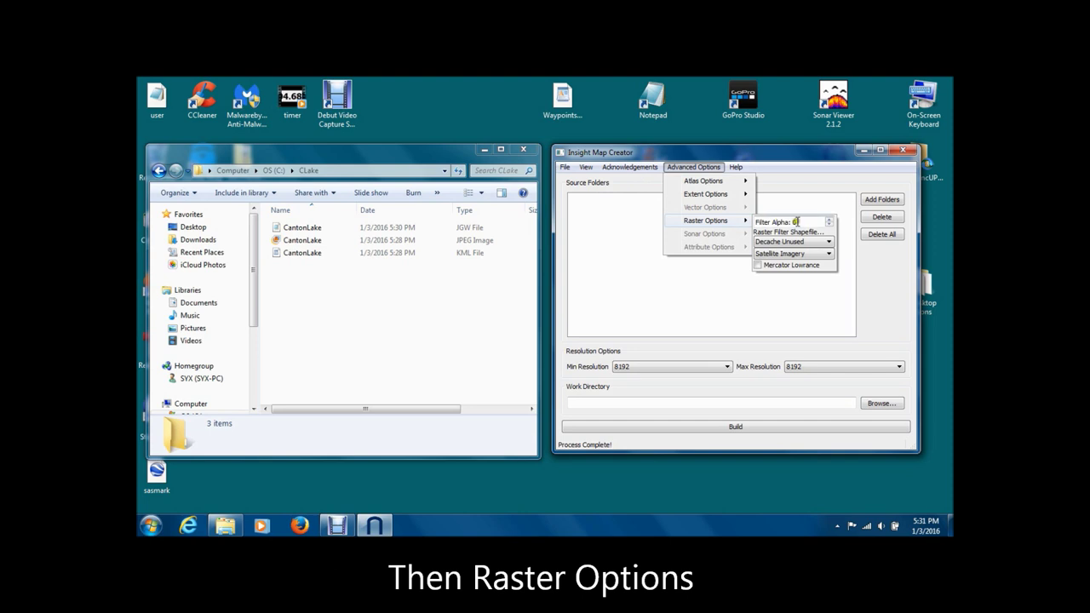
click(829, 254)
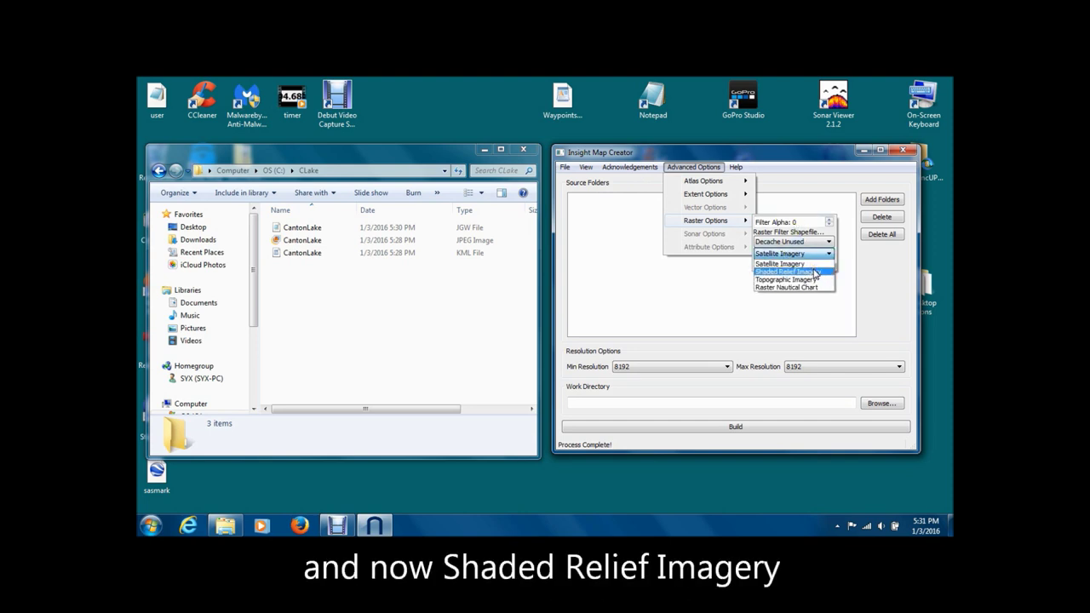
click(815, 272)
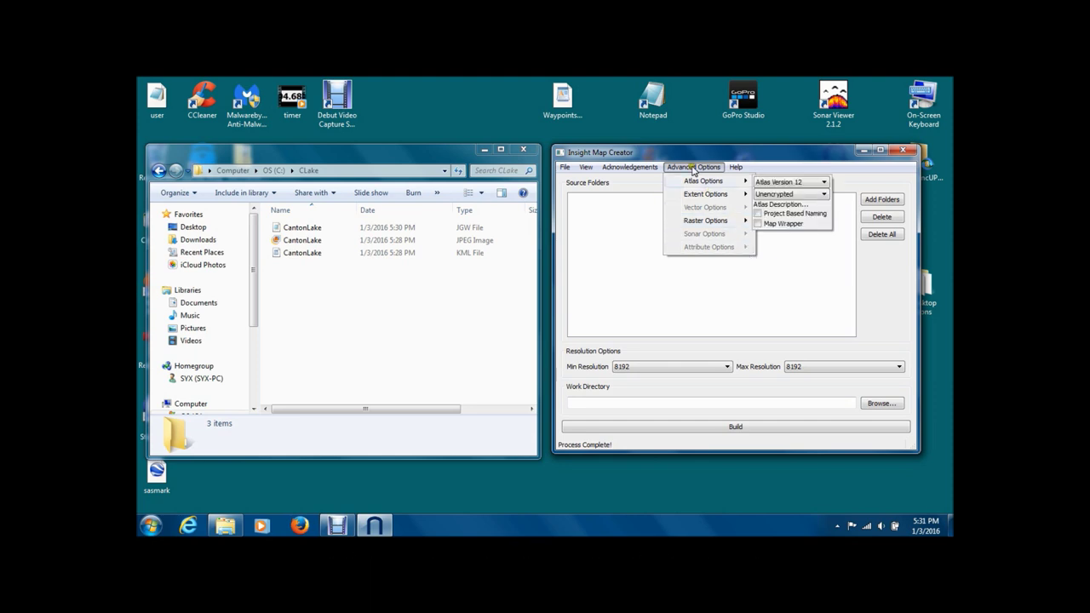
click(692, 168)
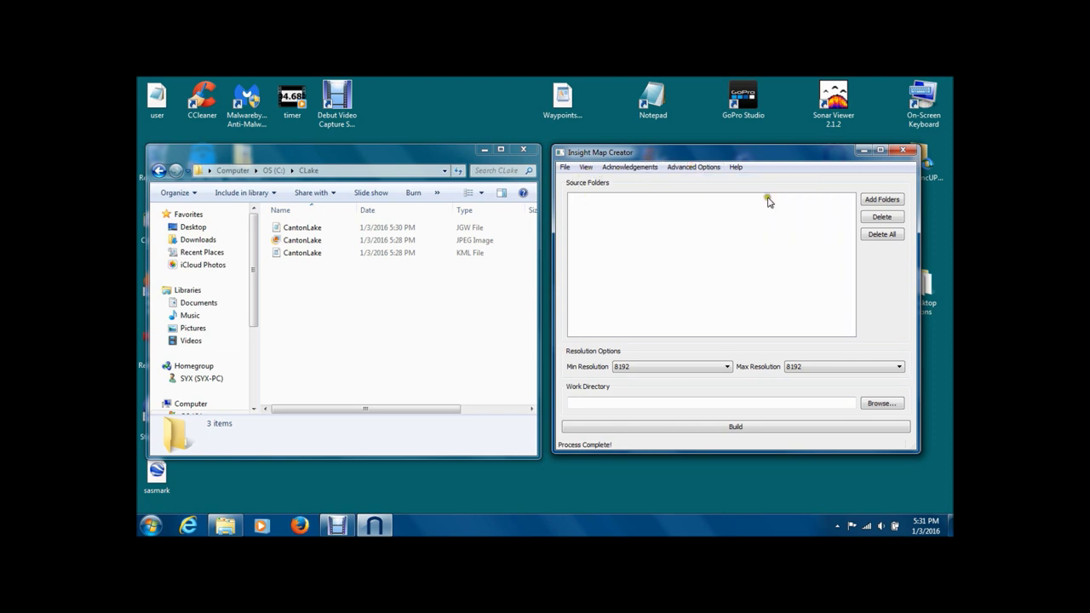
Add the C:\CLake folder as a source folder for the map build.
click(865, 201)
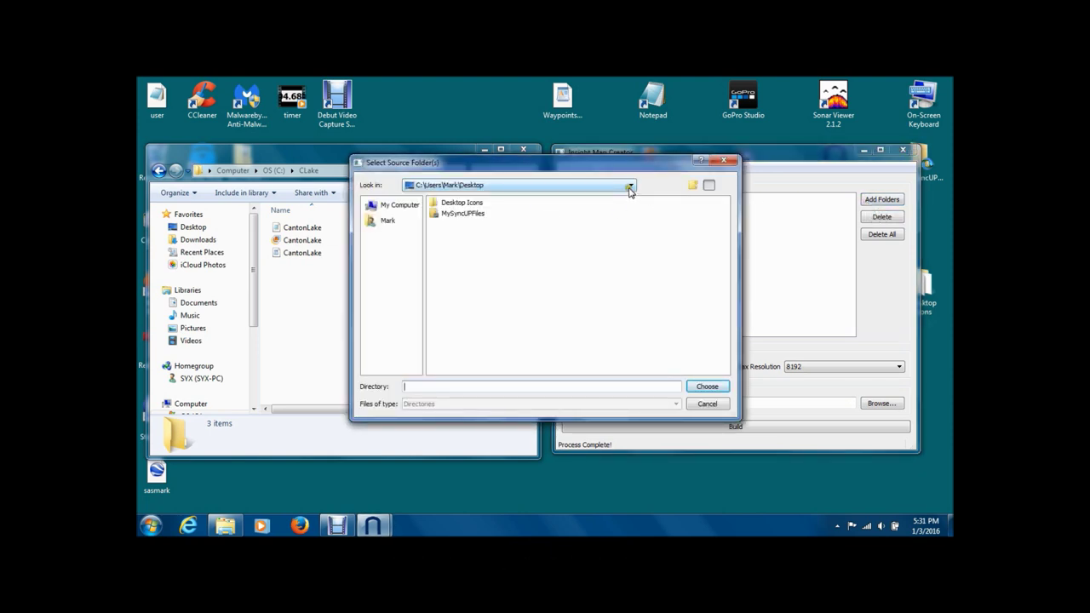
click(388, 205)
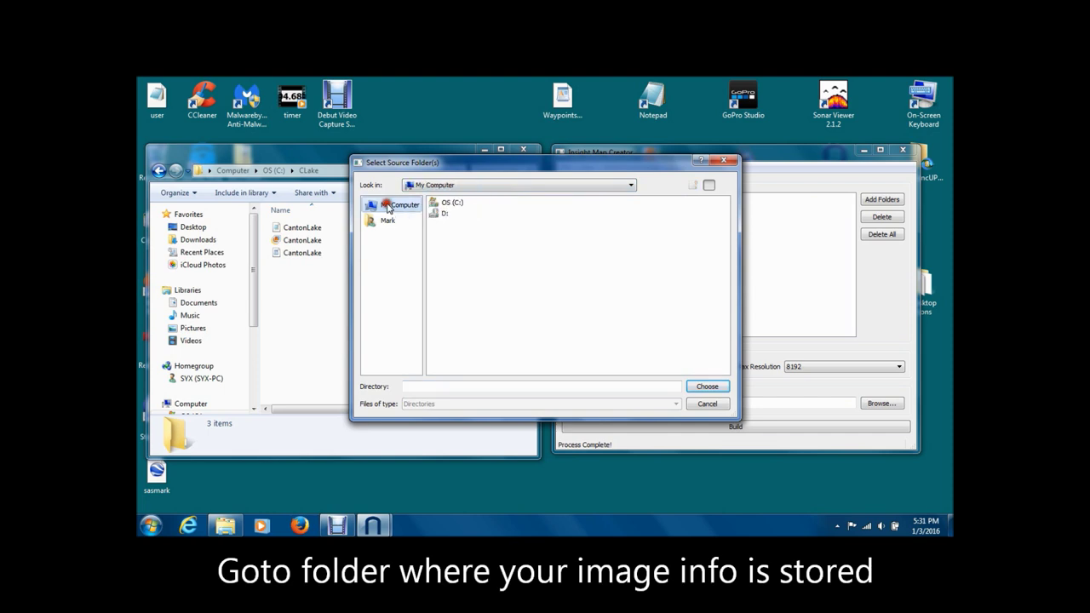
double_click(446, 206)
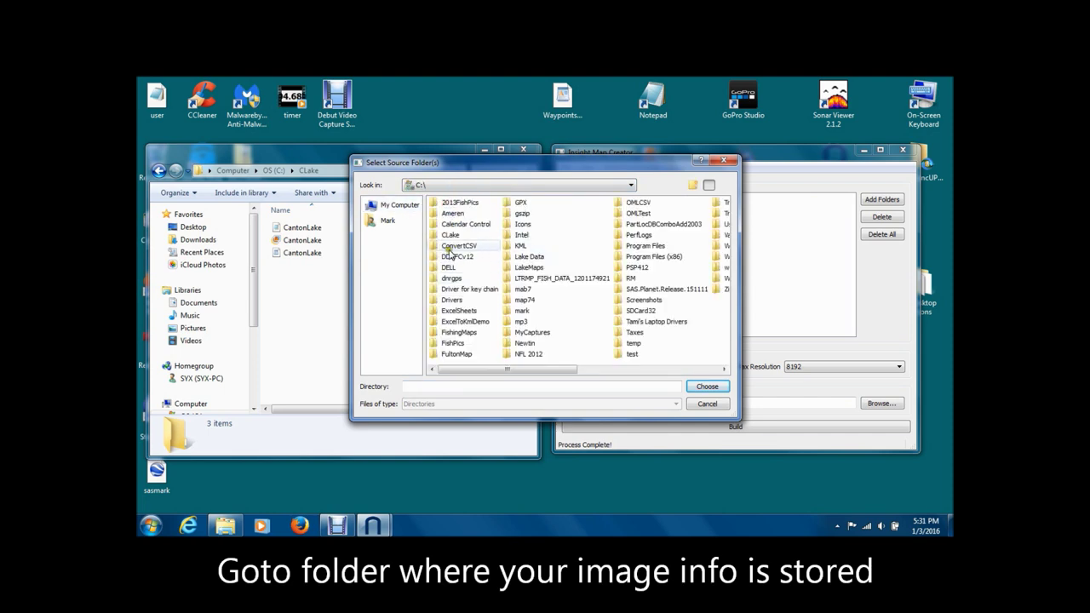
double_click(450, 235)
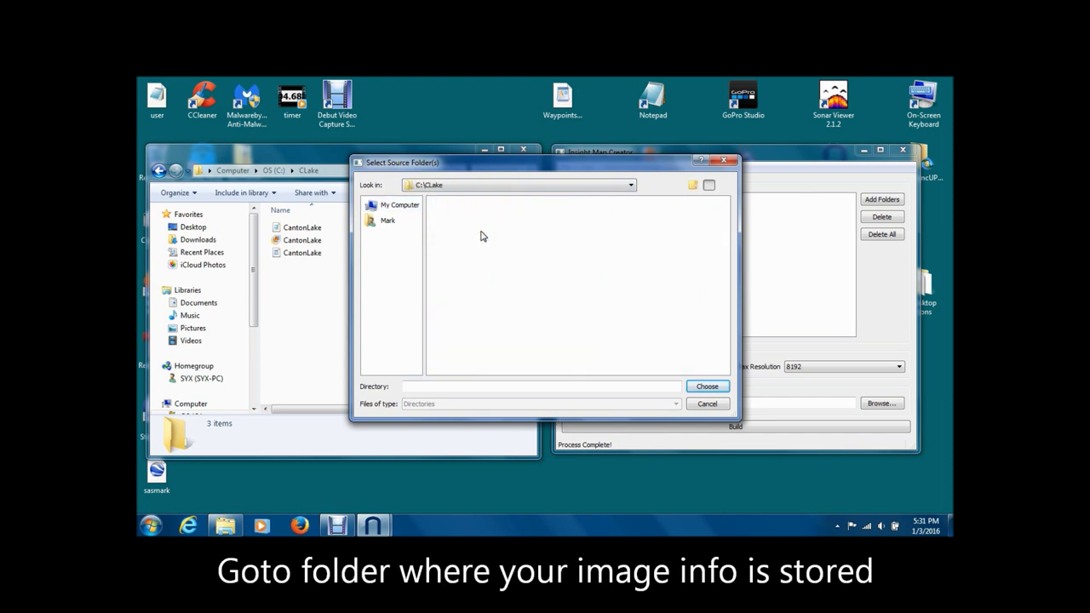
click(631, 186)
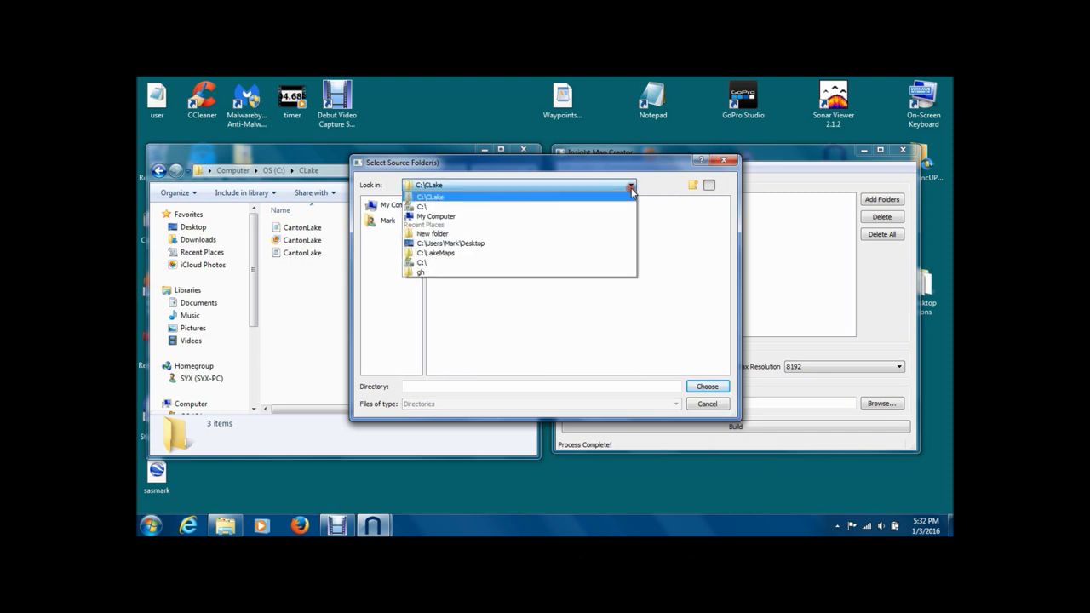
click(477, 218)
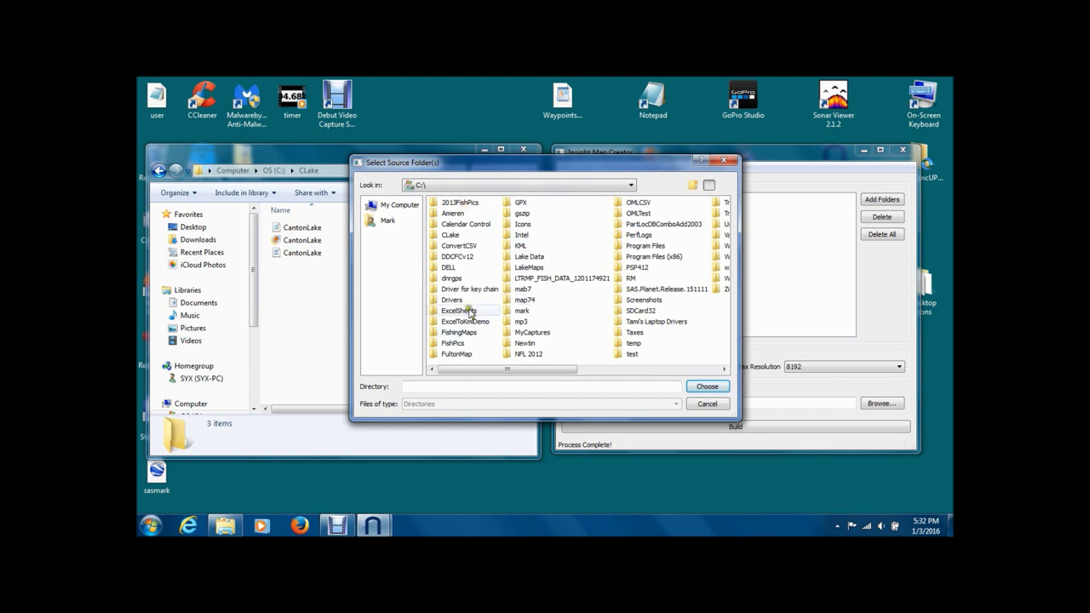
click(448, 235)
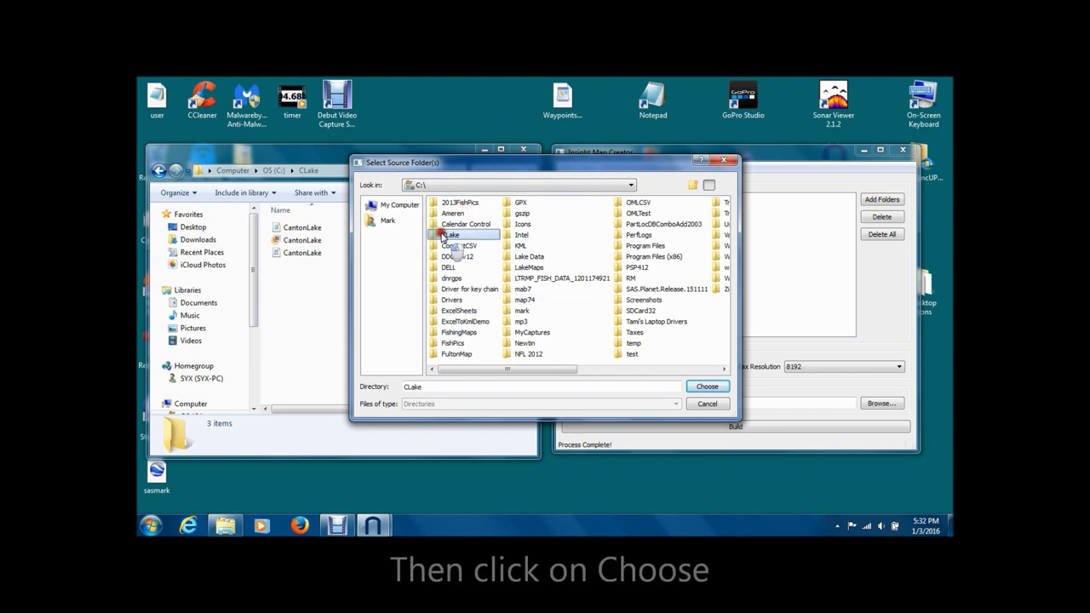
click(707, 386)
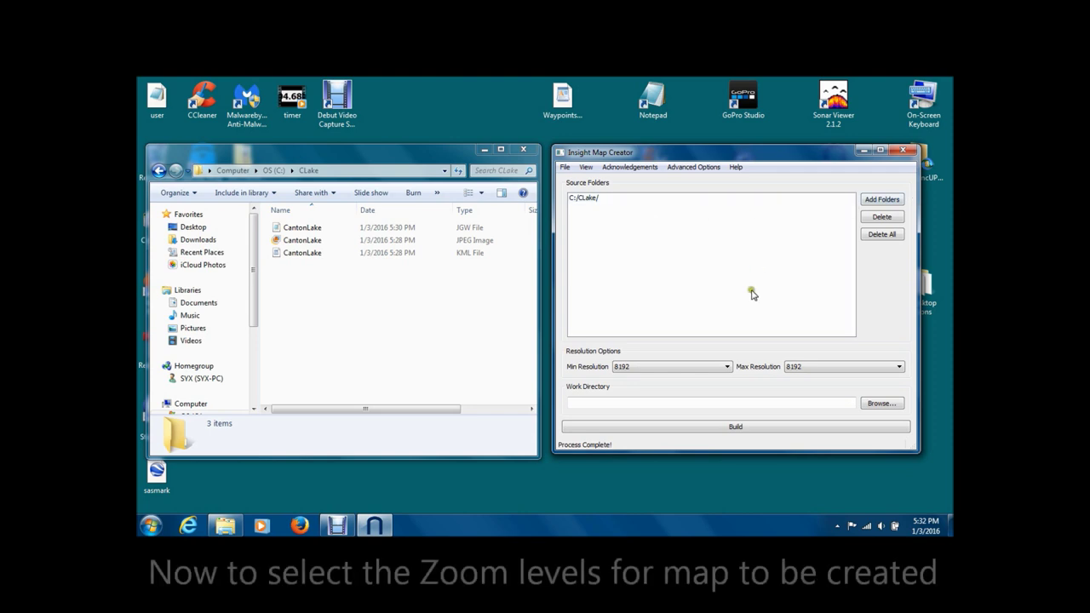
Set the minimum resolution to 0.25 and the maximum resolution to 16.
click(728, 367)
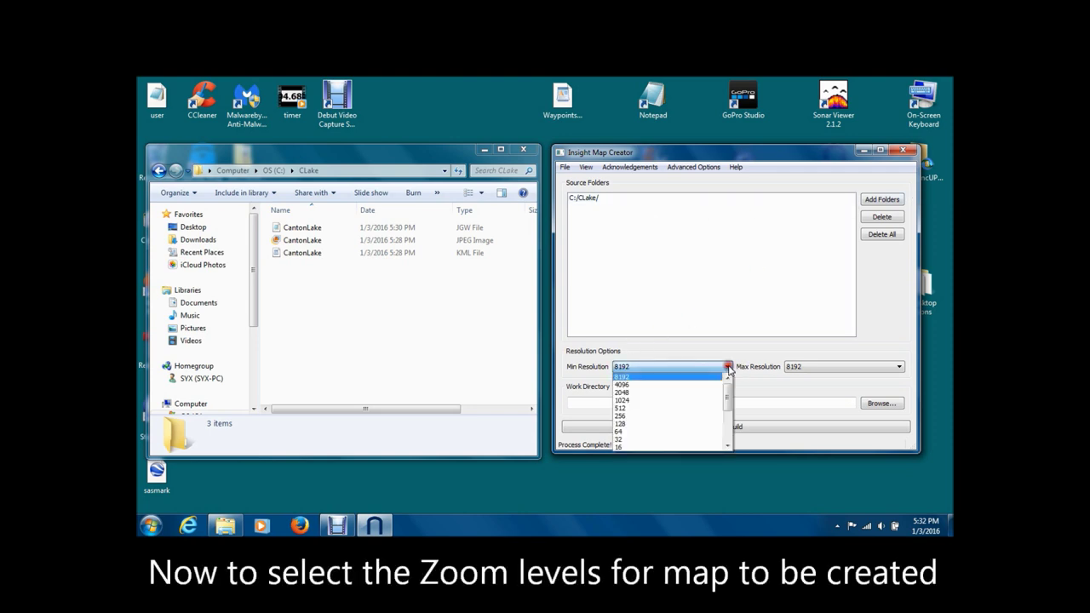
scroll(688, 401, down, 2)
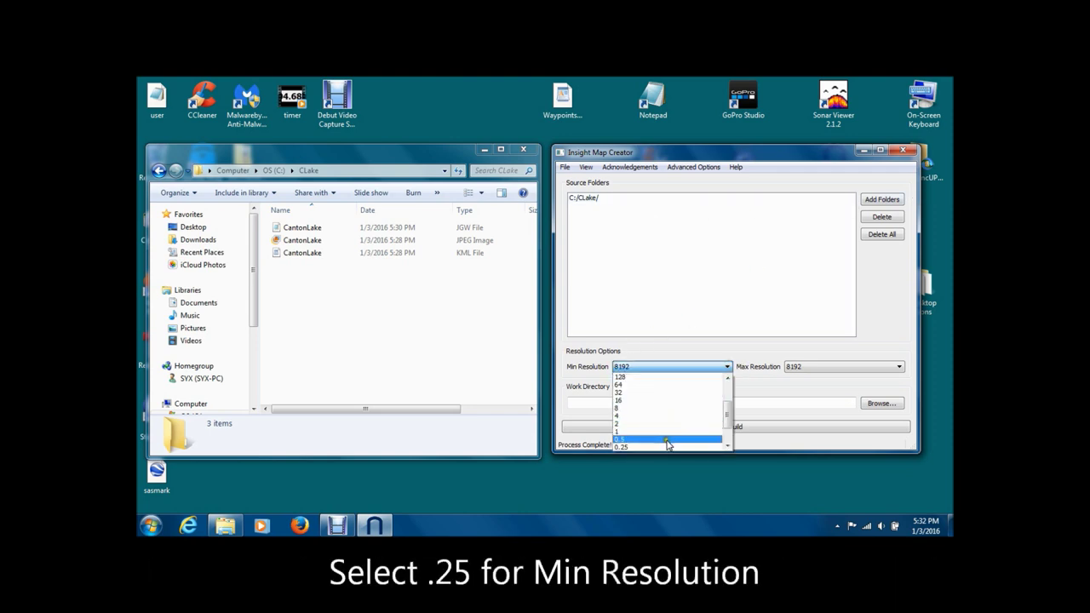
click(667, 444)
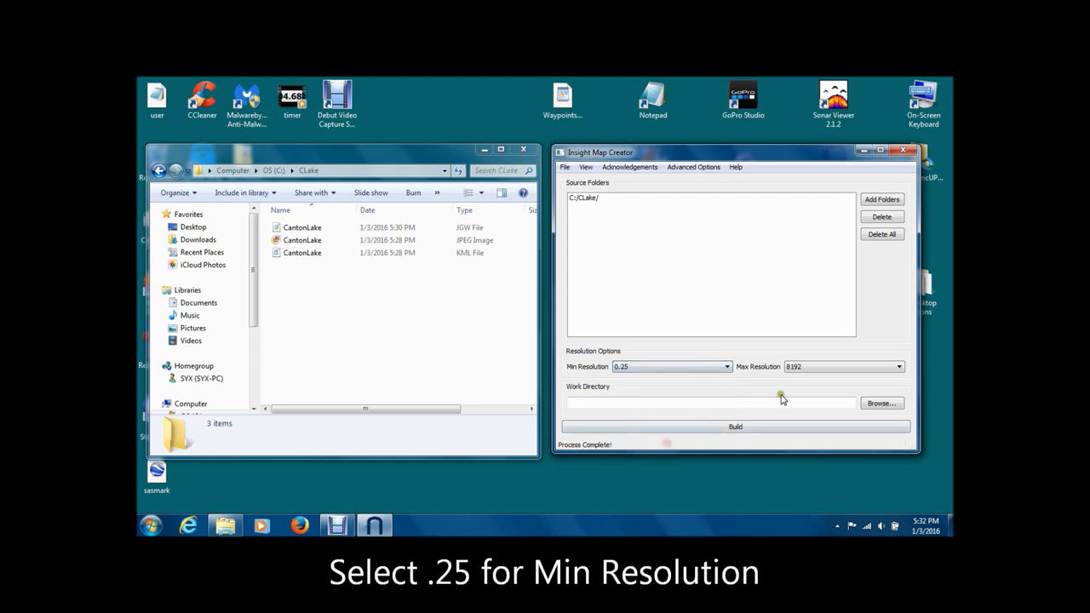
click(898, 367)
scroll(834, 424, down, 3)
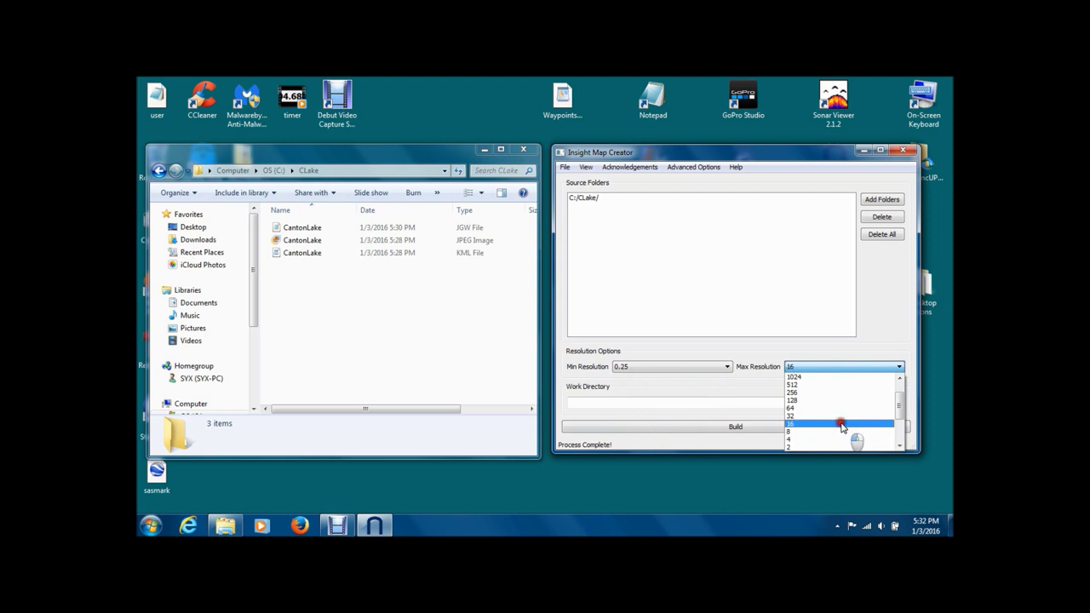
click(840, 423)
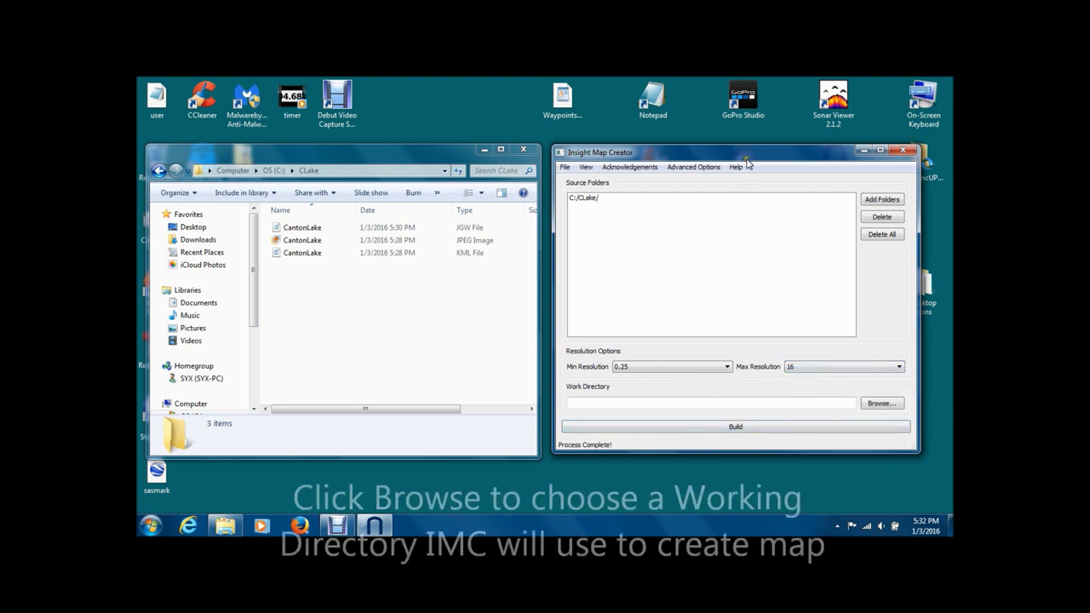
Set the work directory to the C:\CLake folder.
click(877, 403)
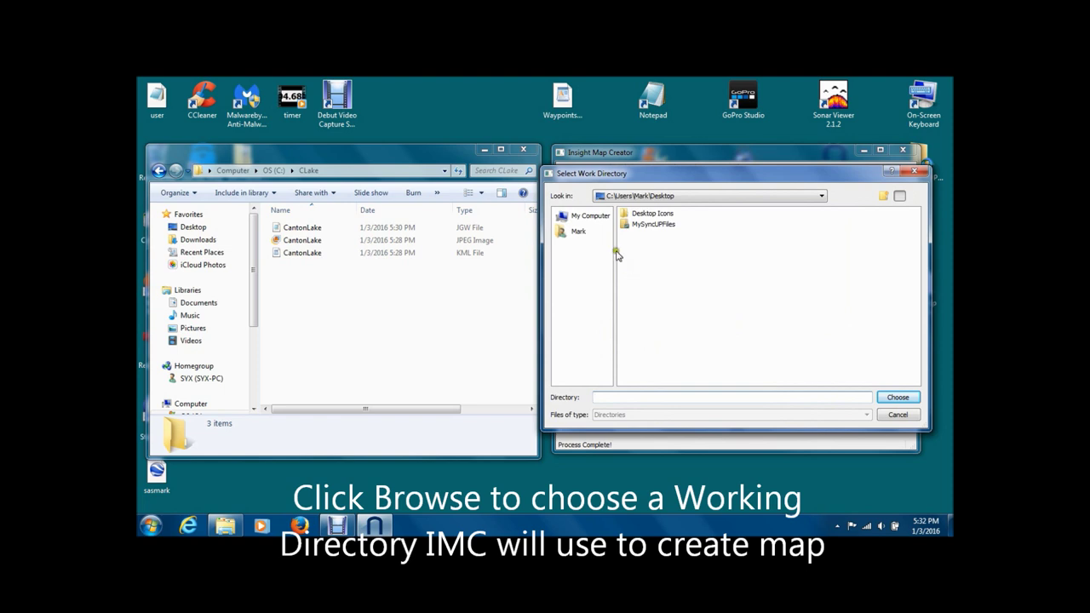
click(579, 216)
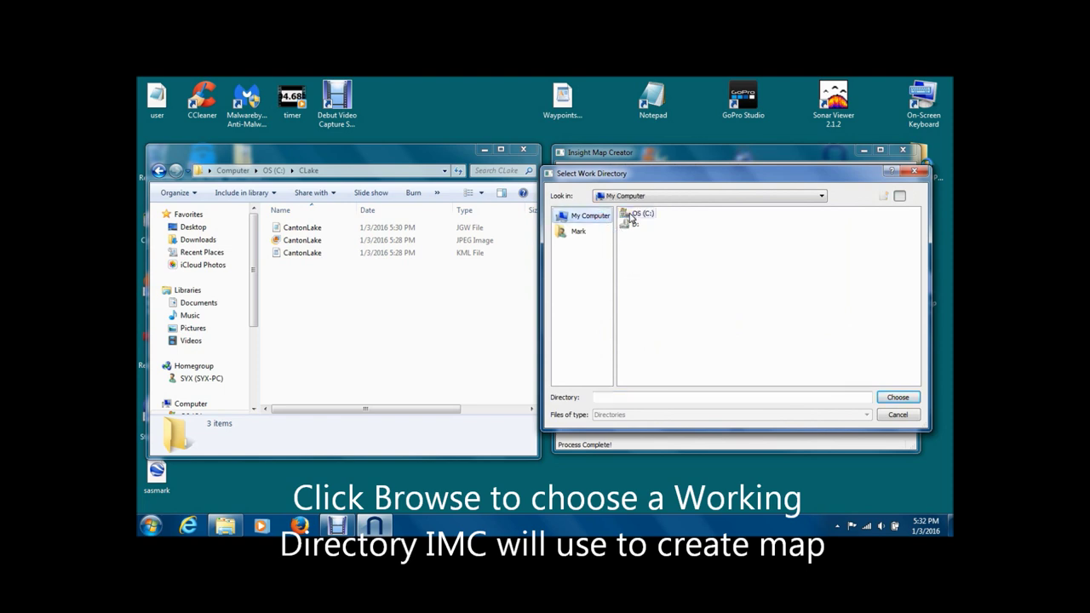
double_click(634, 214)
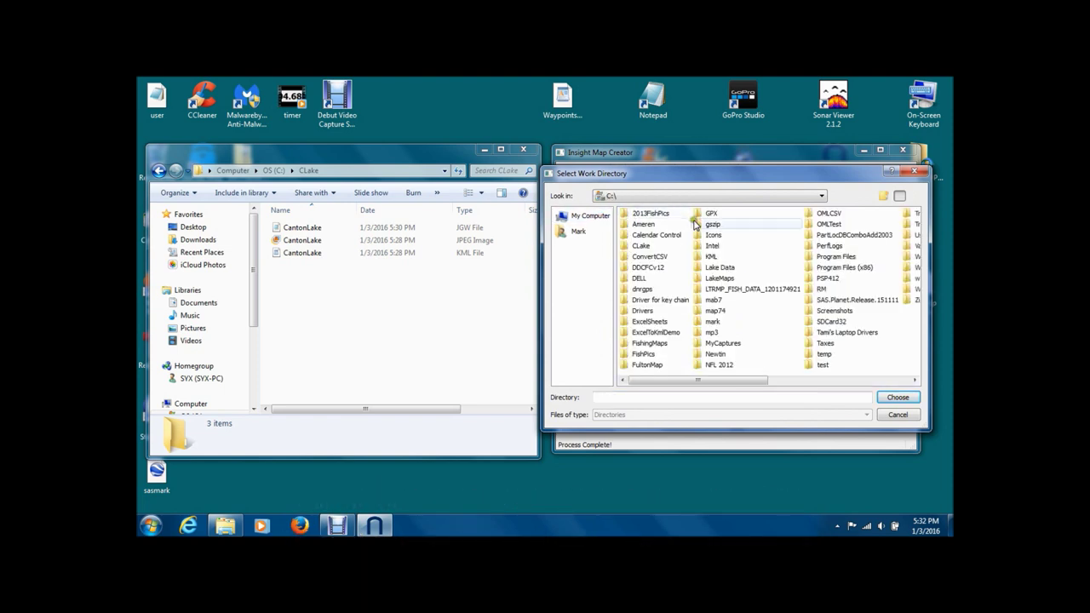
click(631, 246)
click(897, 398)
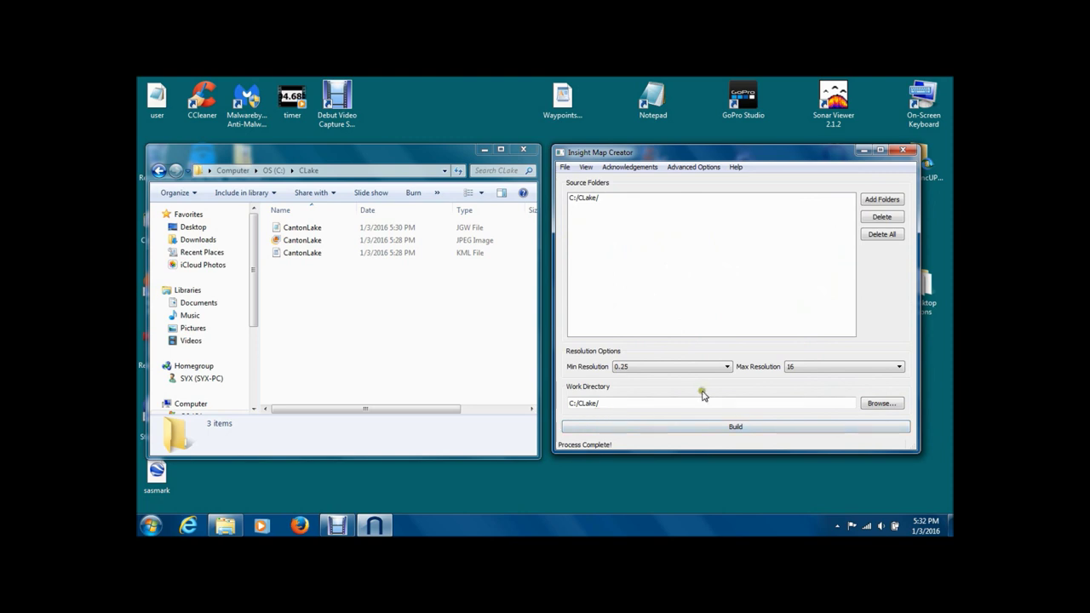
Build the map, and close Insight Map Creator once the build is done, discarding the project changes.
click(737, 428)
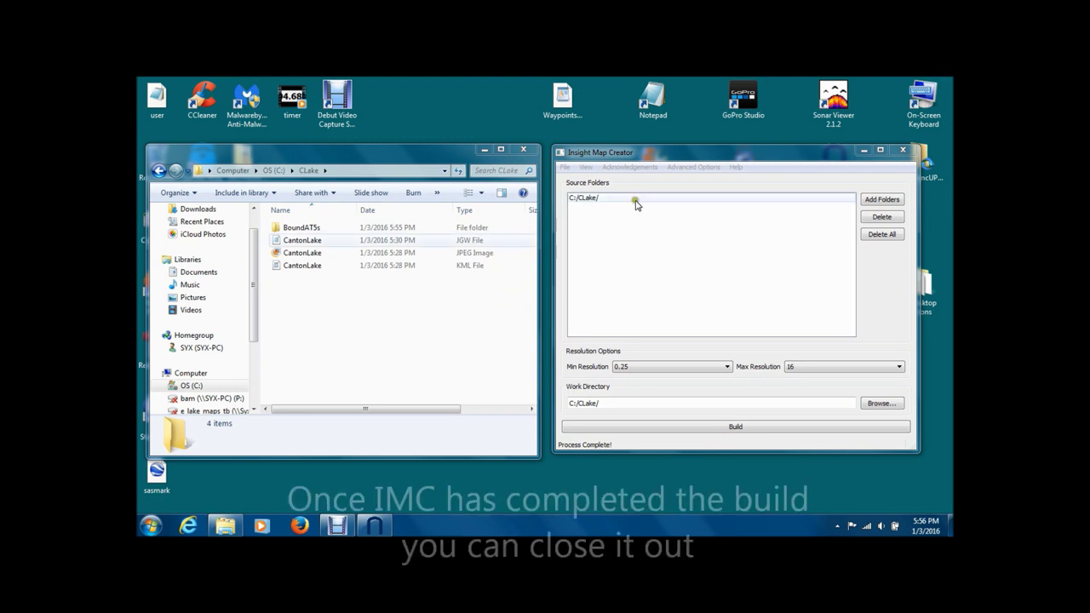
click(903, 151)
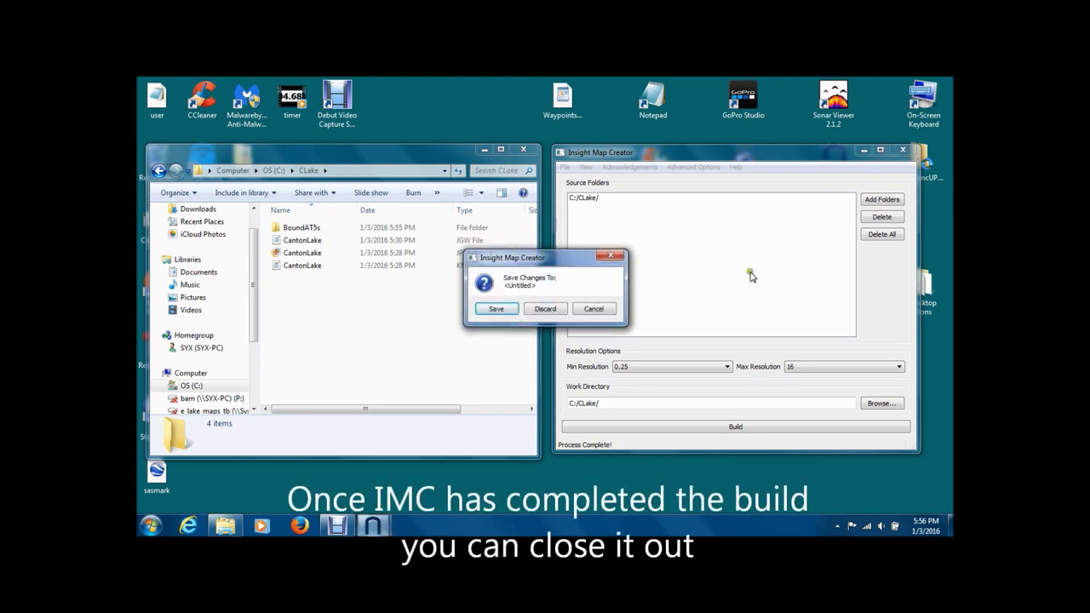
click(545, 309)
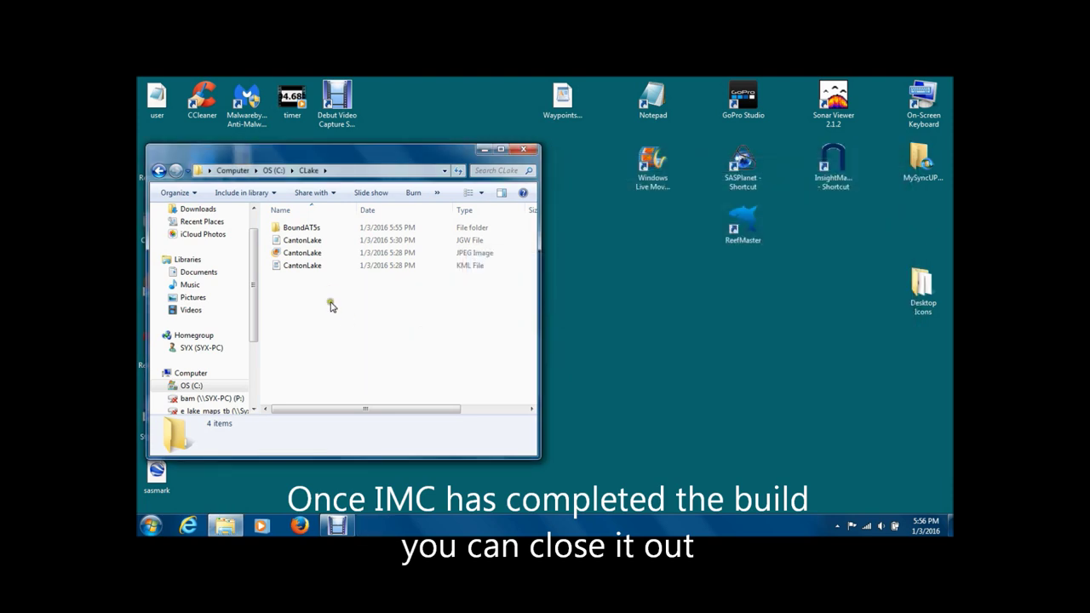
Examine the built AT5 files and their sizes in the BoundAT5s folder, widening the window, and return to the CLake folder.
double_click(275, 227)
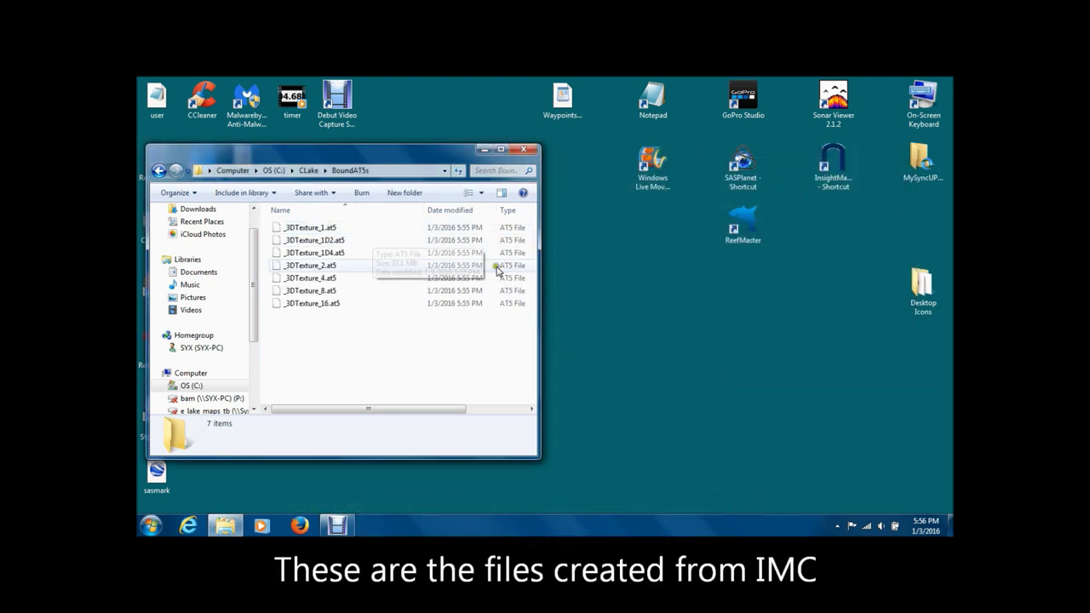
drag(538, 284, 645, 292)
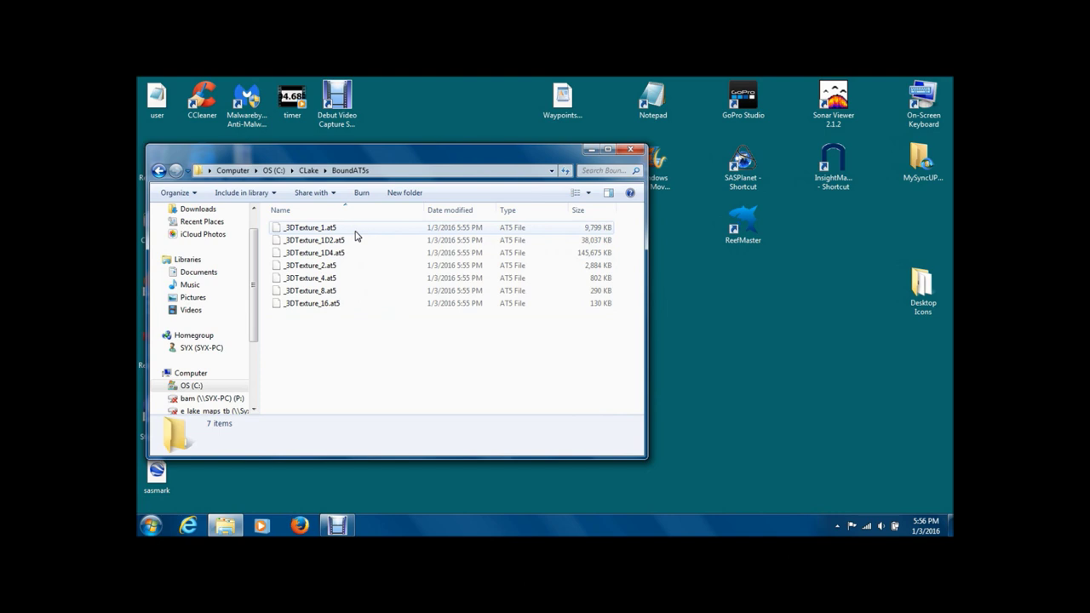
drag(356, 236, 366, 255)
click(345, 354)
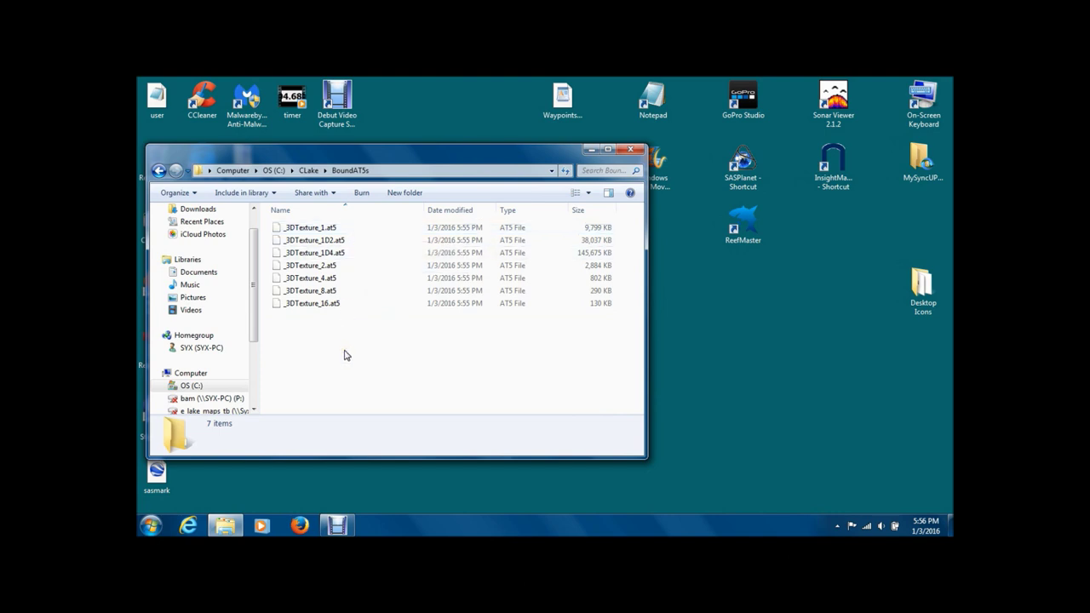
click(313, 171)
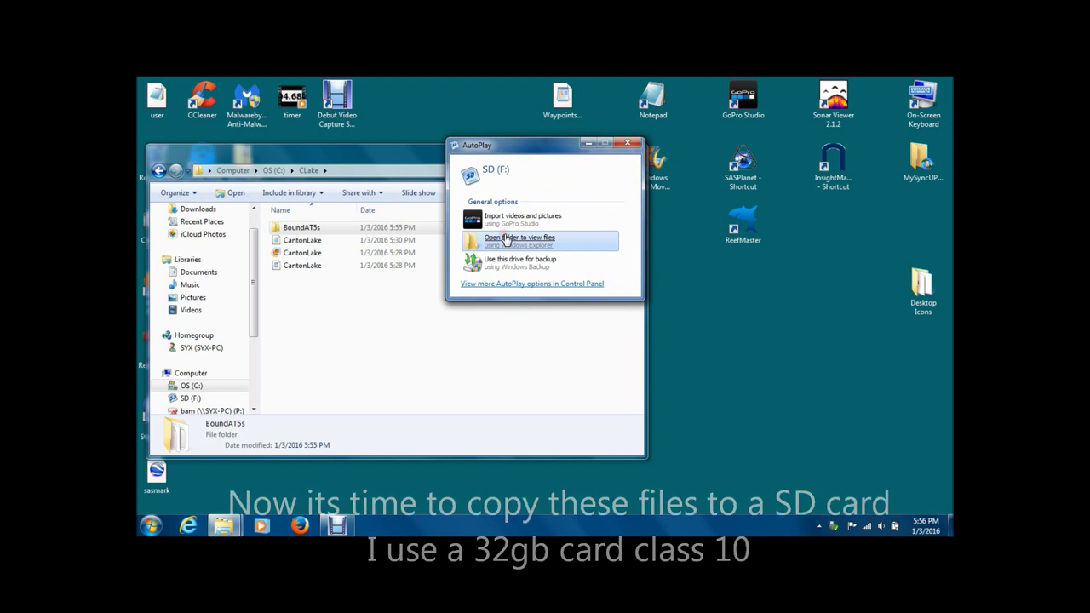
Open the SD (F:) card in a window beside the CLake folder and copy the BoundAT5s folder onto the card.
click(506, 239)
drag(408, 177, 693, 158)
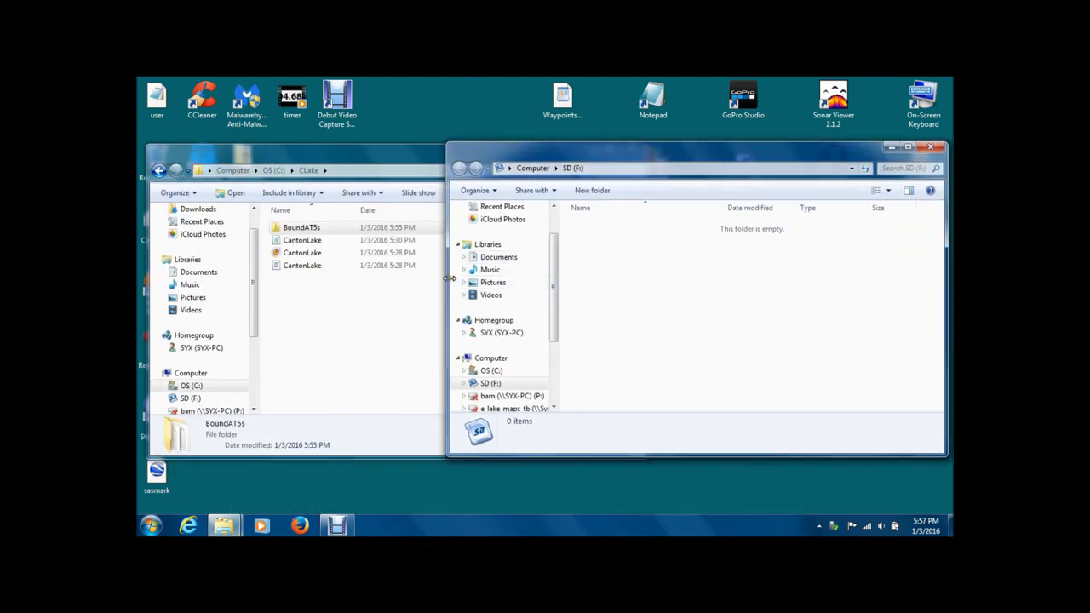
drag(446, 282, 556, 282)
click(283, 226)
drag(280, 230, 740, 319)
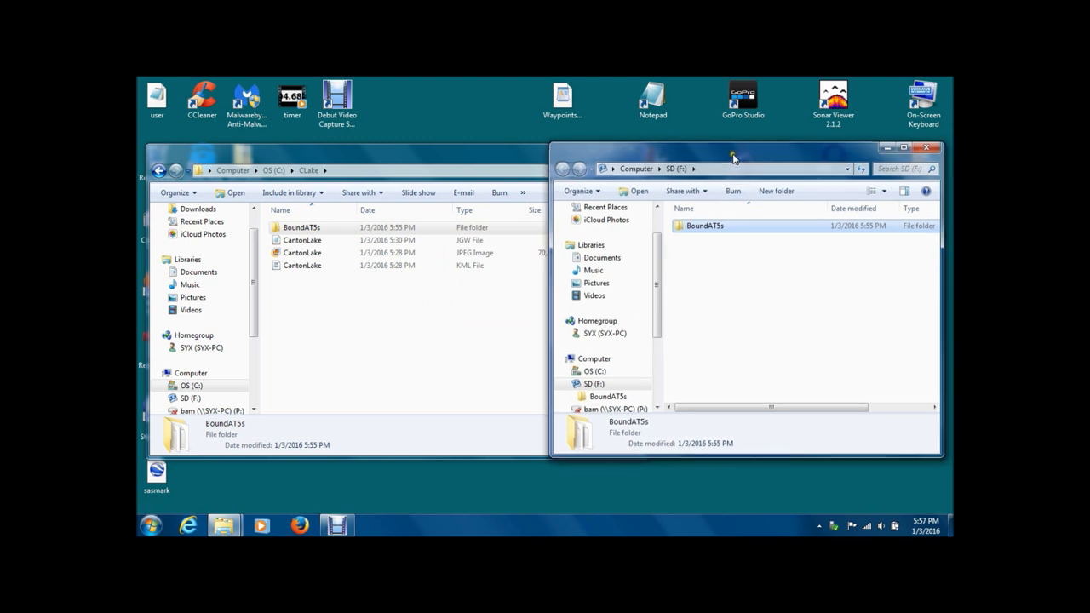
Rename the BoundAT5s folder on the SD card as CantonLake and close the card's window.
drag(737, 164, 542, 154)
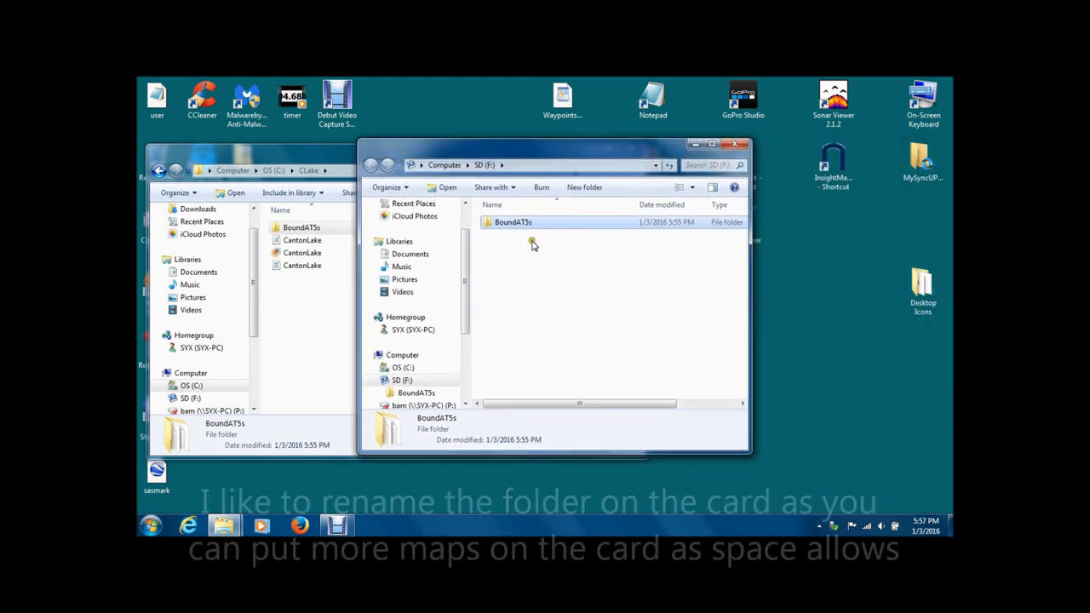
click(509, 224)
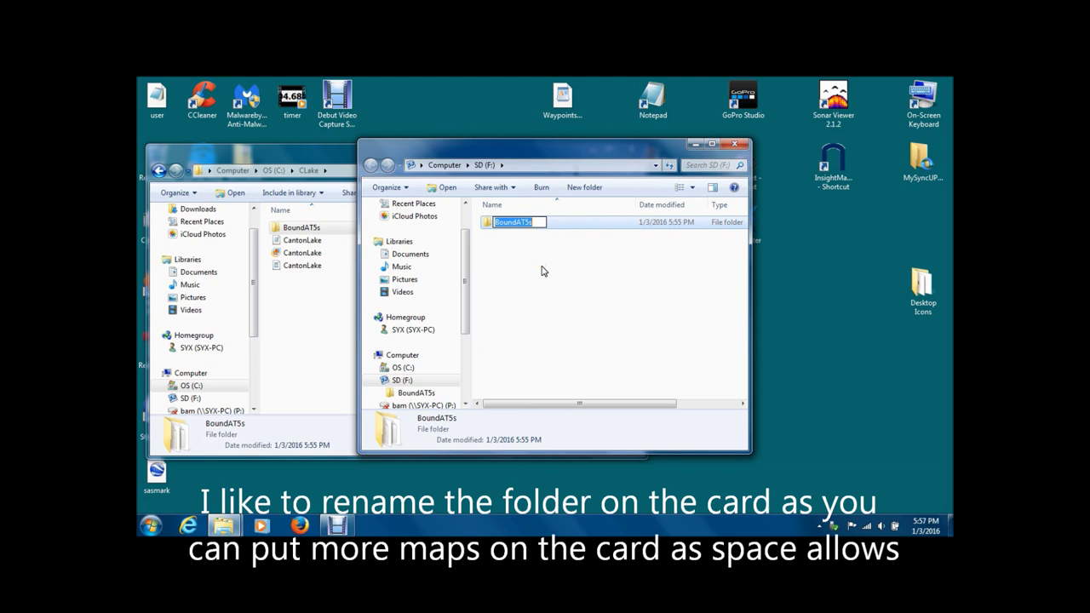
text(CantonLake)
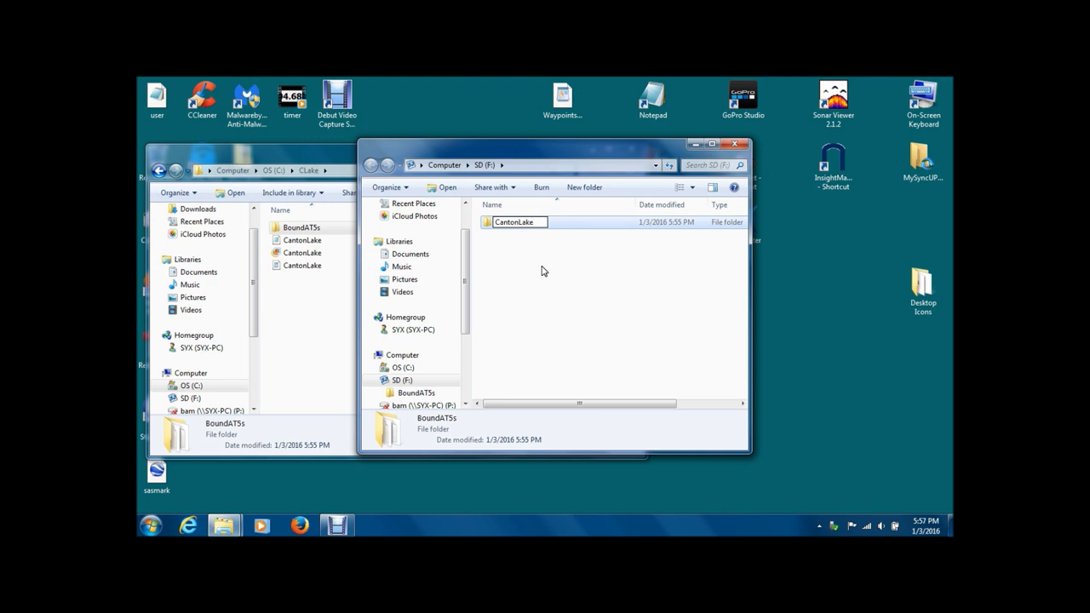
key(Return)
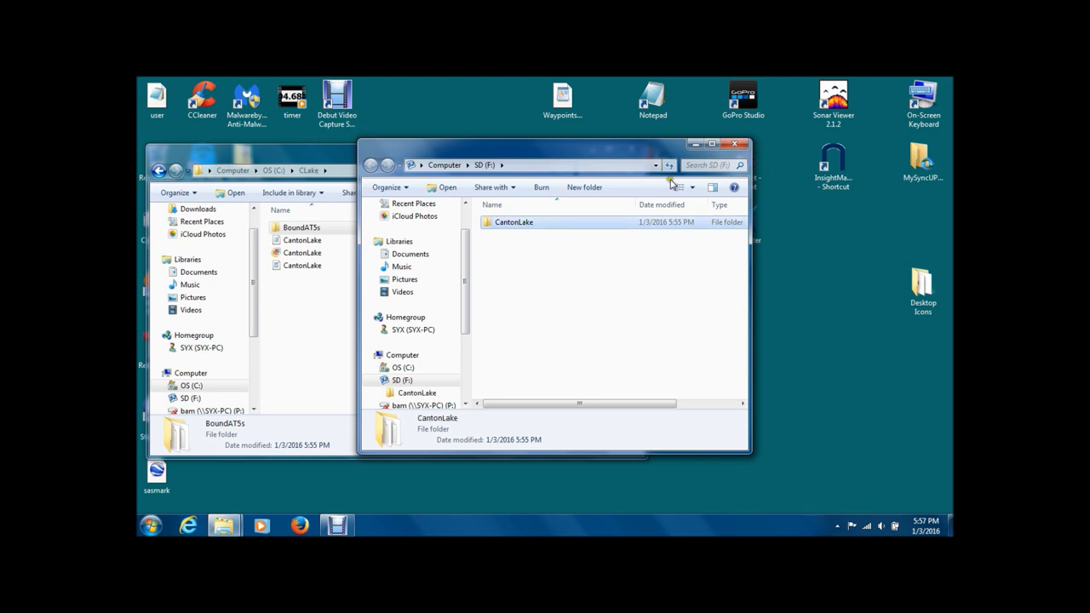
click(738, 147)
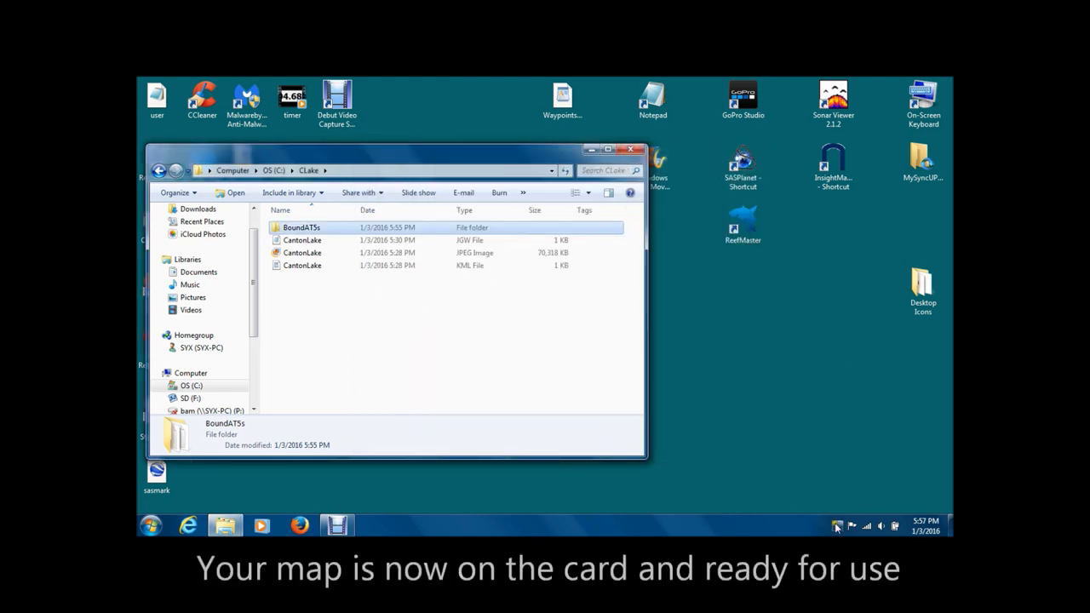
Safely eject the SD (F:) card from Windows.
click(837, 526)
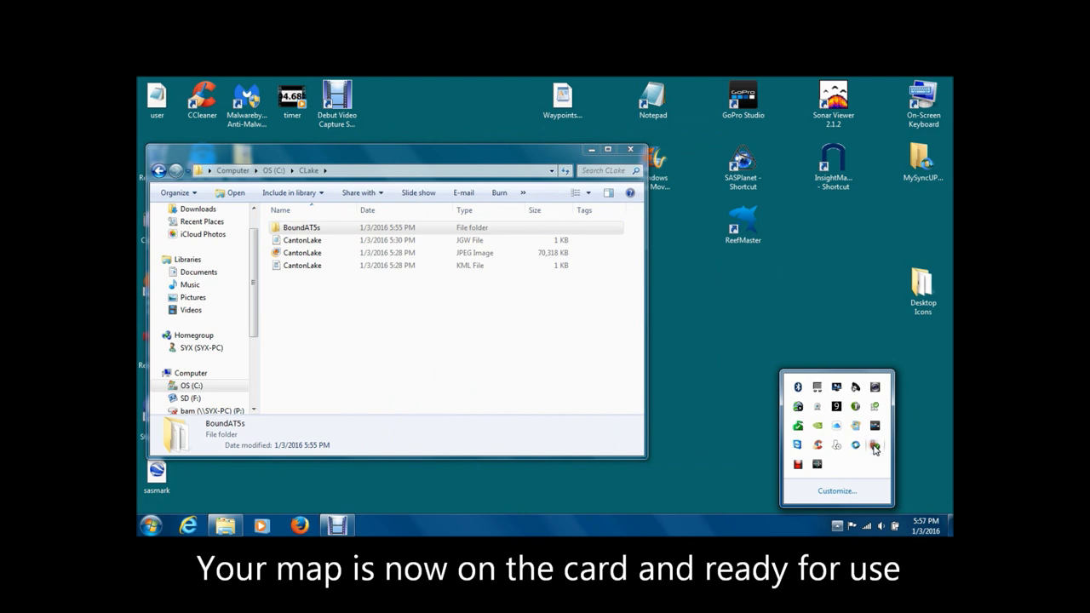
click(874, 448)
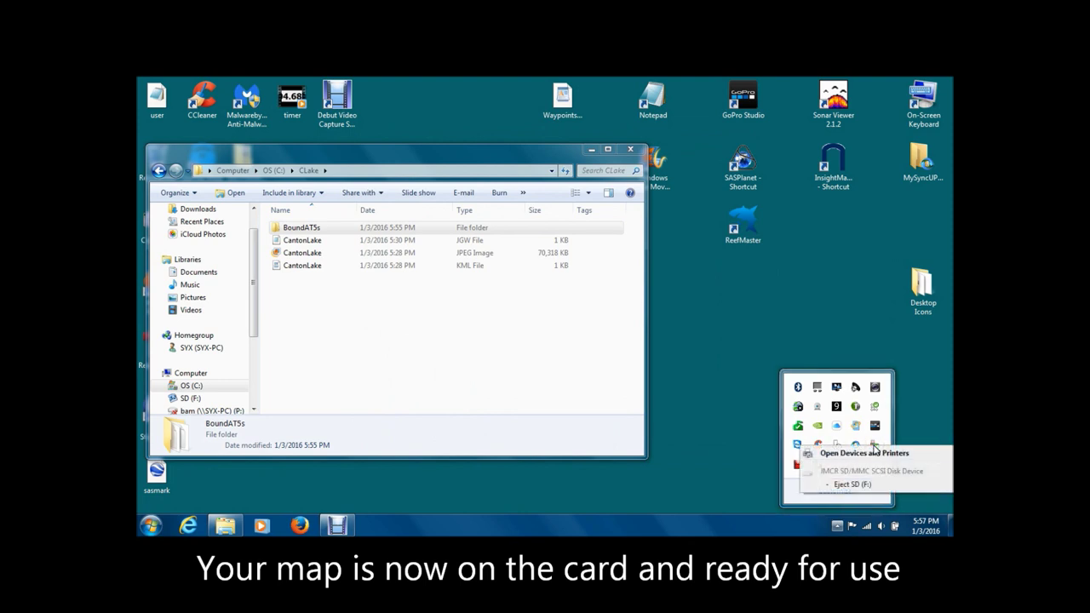
click(855, 484)
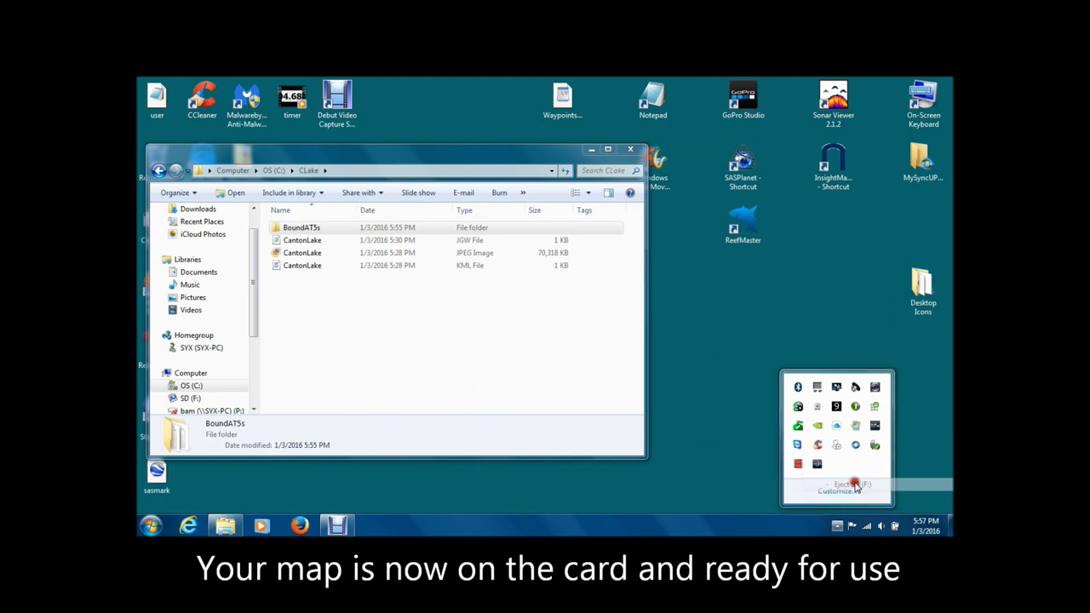
click(837, 526)
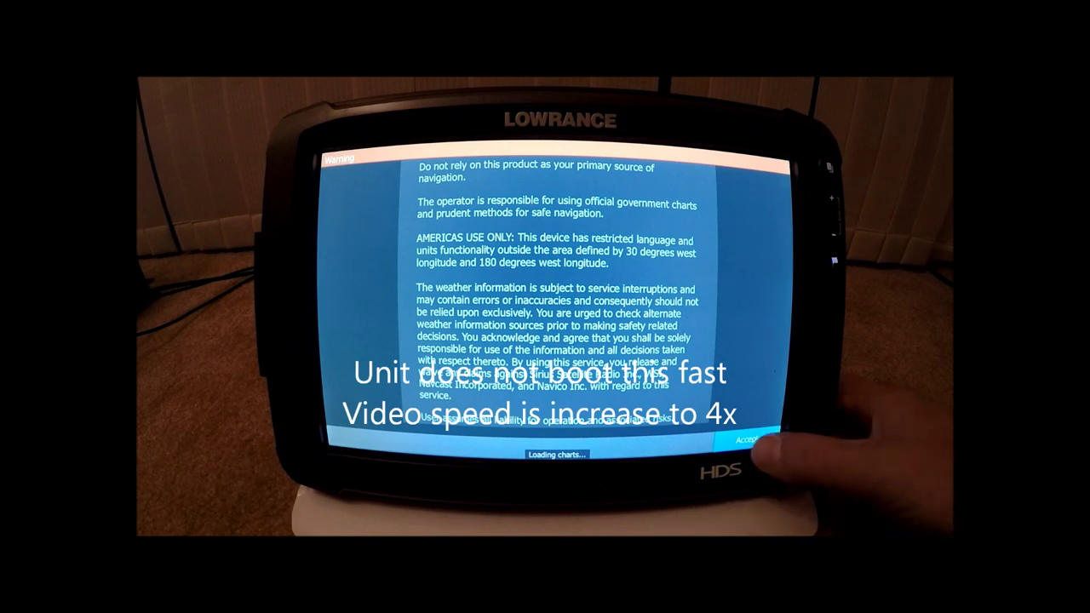
Accept the startup warning on the Lowrance HDS unit and turn on shaded relief in the presentation of the Canton Lake chart.
click(747, 440)
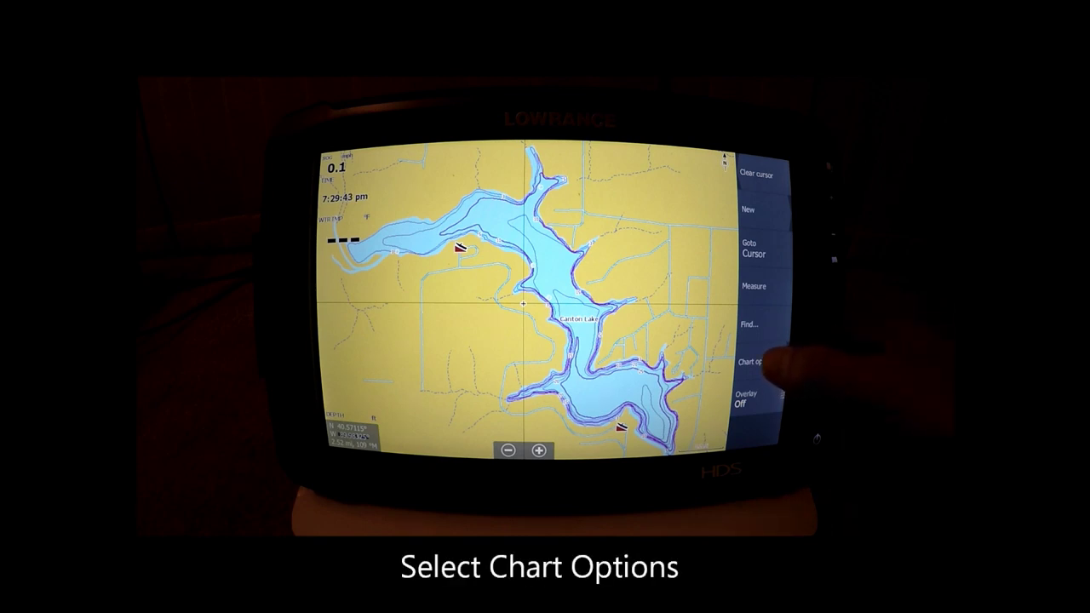
click(751, 362)
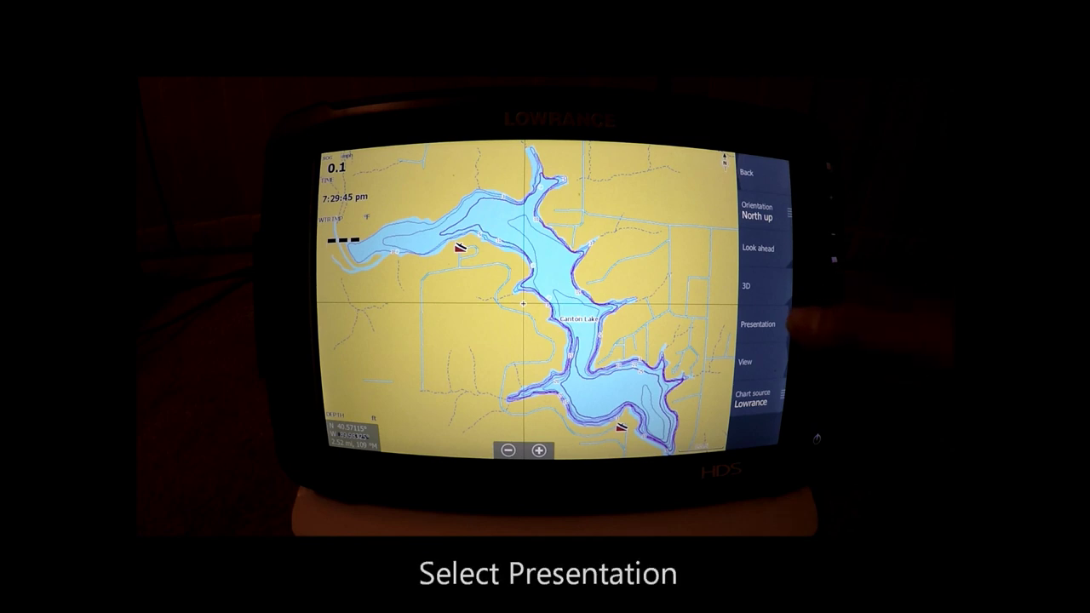
click(754, 324)
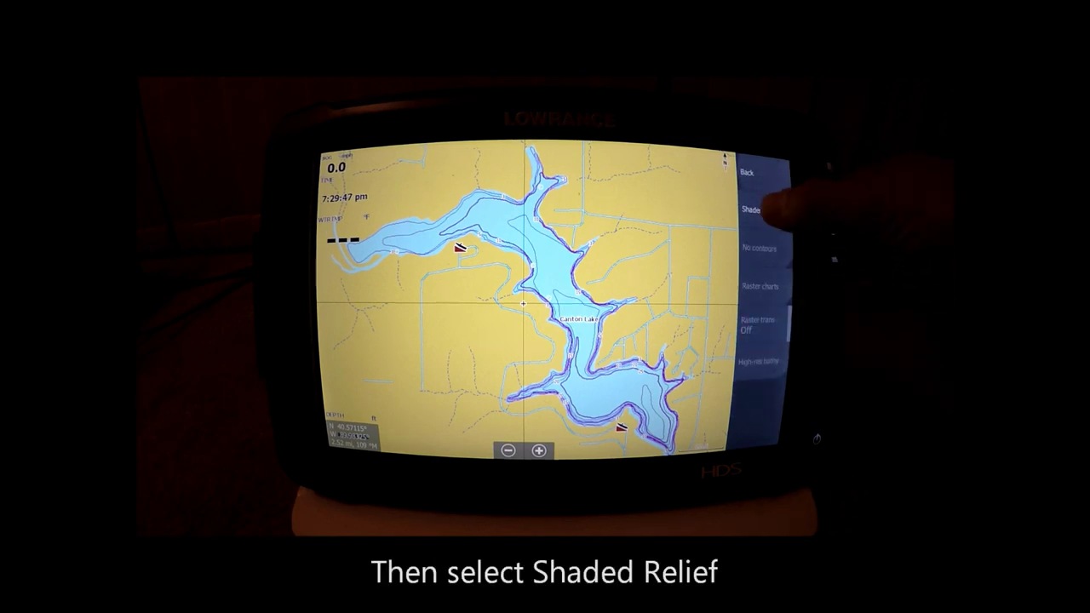
click(759, 210)
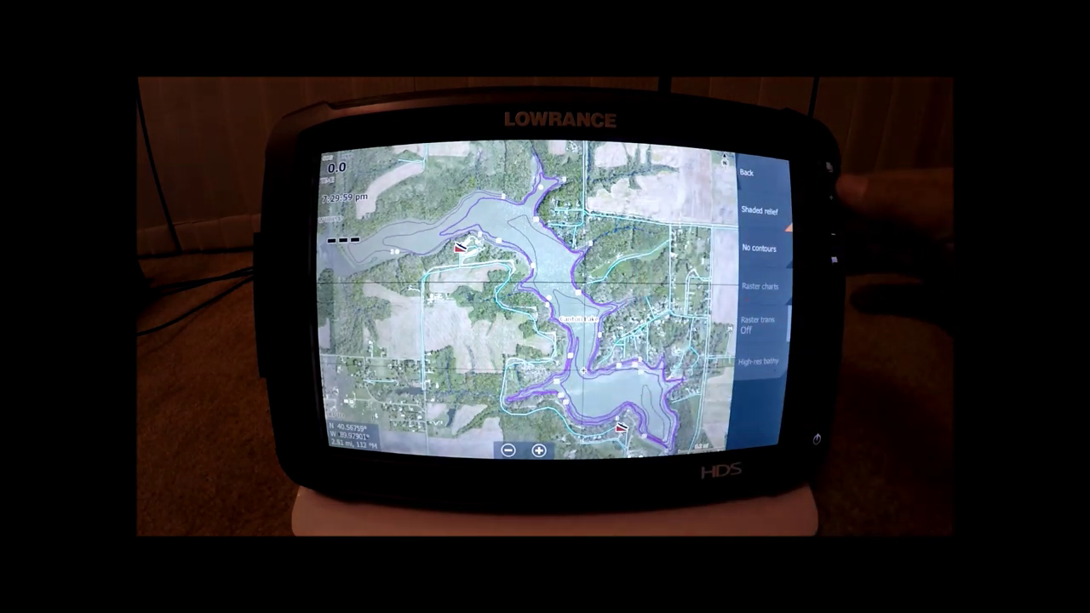
key(plus)
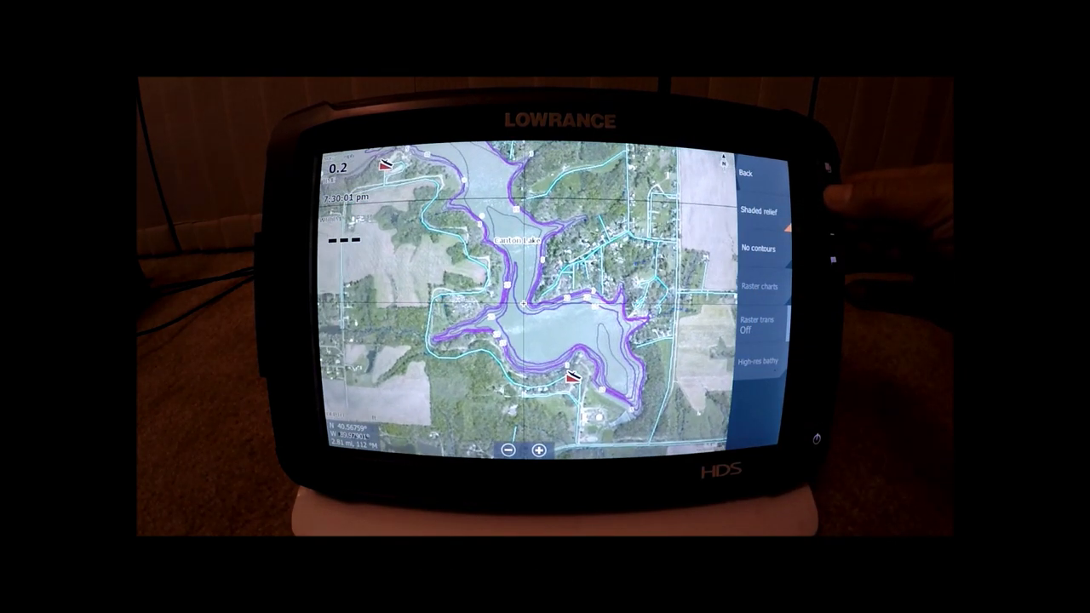
key(plus)
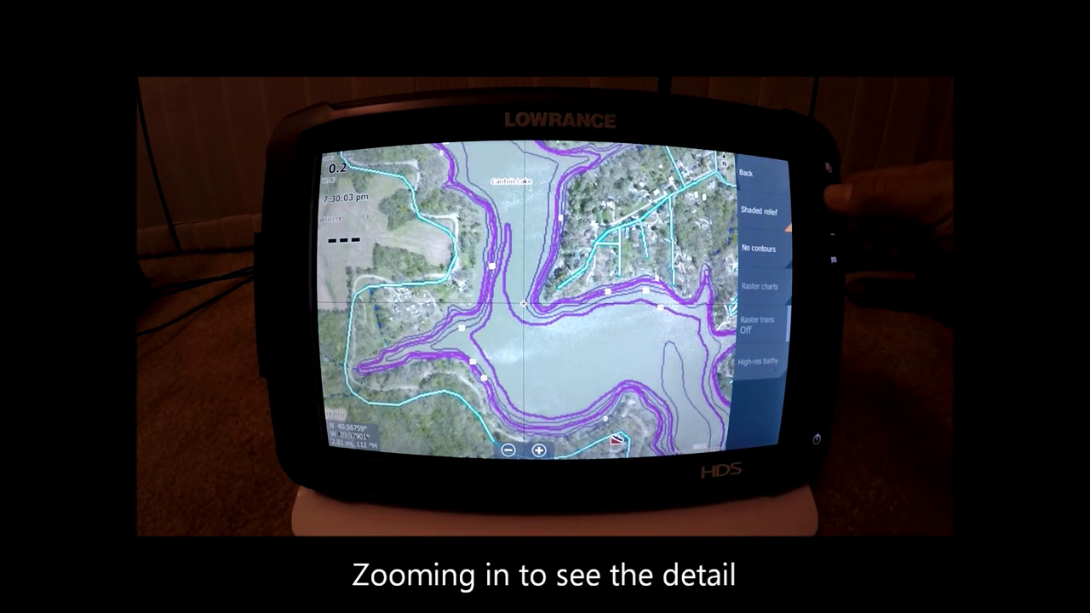
key(plus)
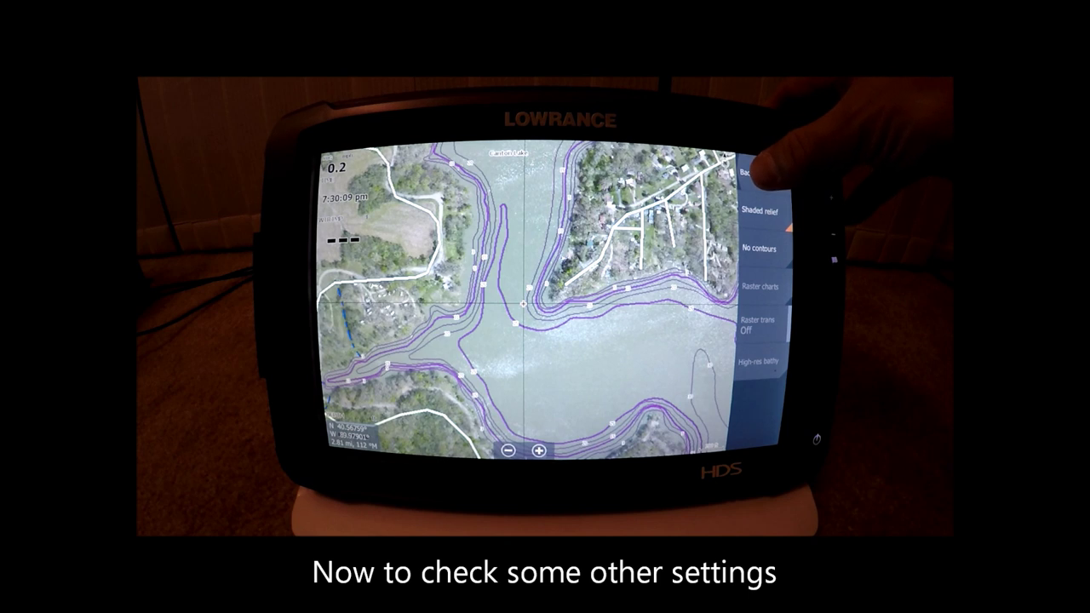
Open the chart categories from the chart's view options and find the Water category.
click(754, 173)
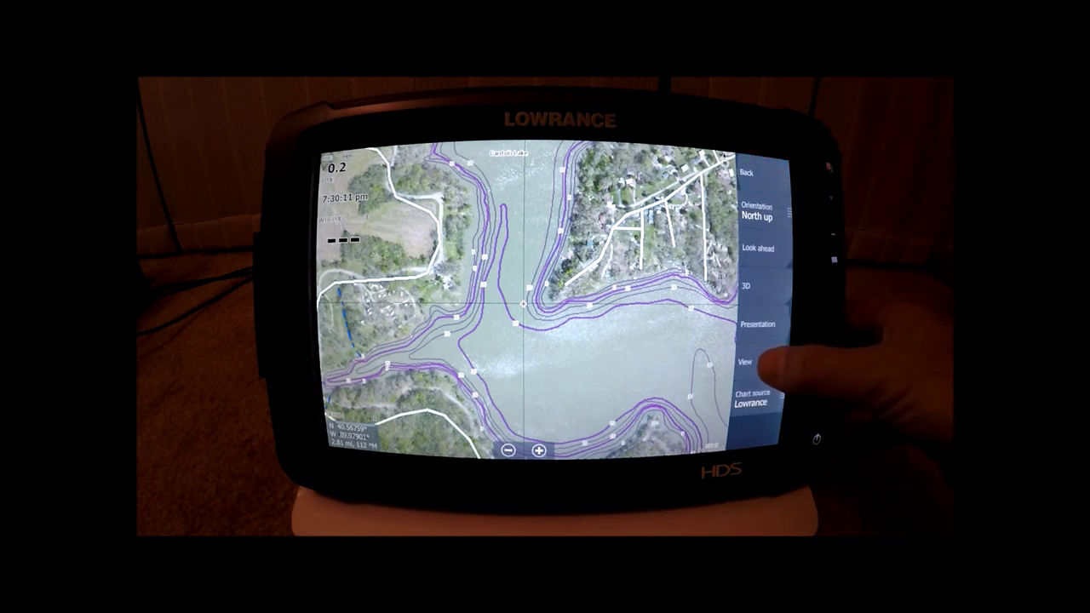
click(748, 362)
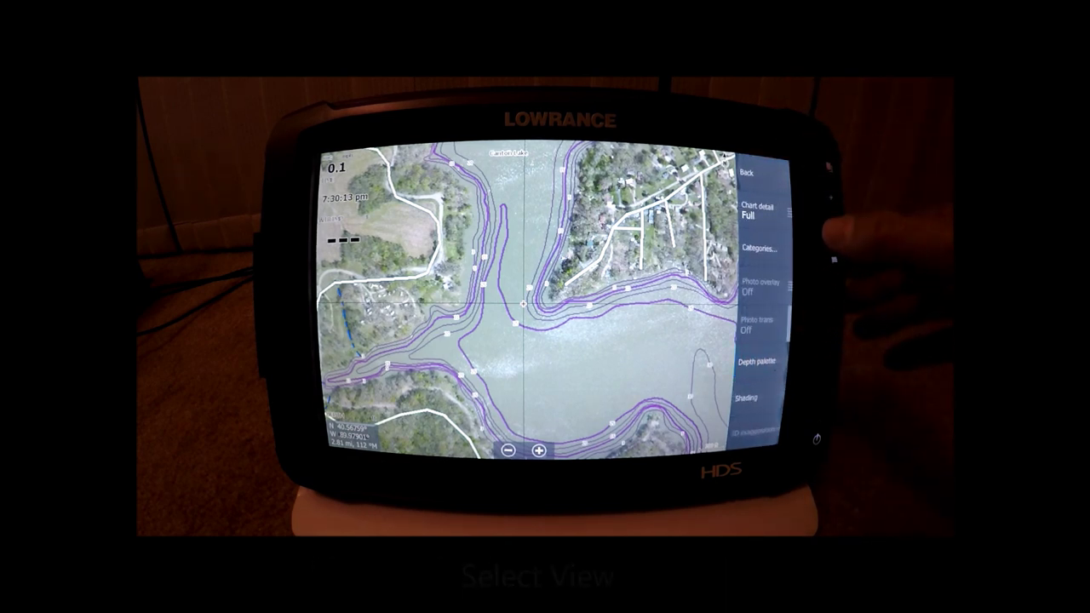
click(759, 248)
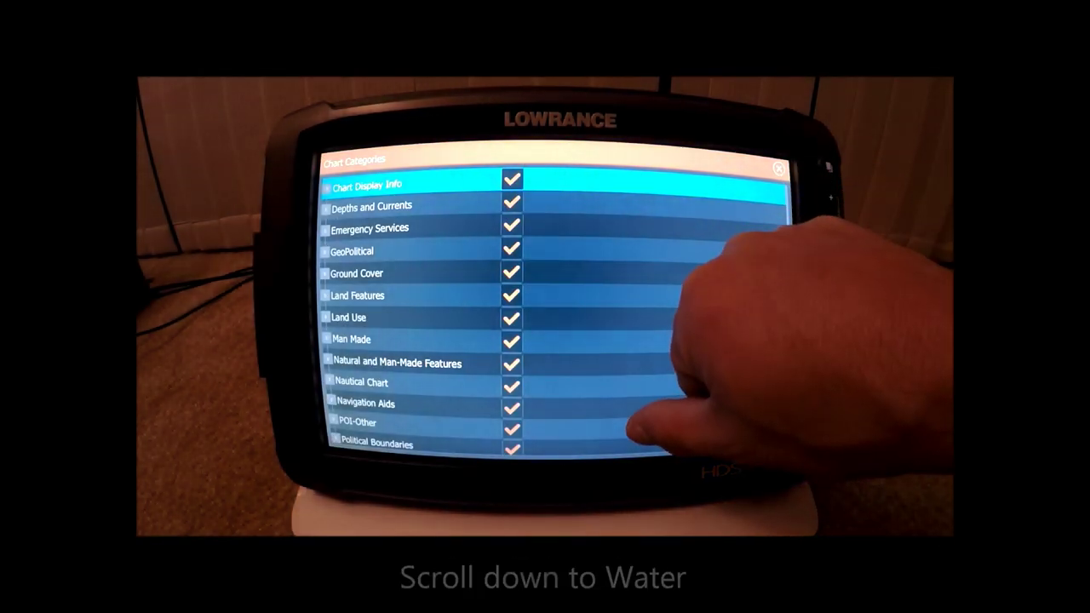
drag(706, 423, 668, 219)
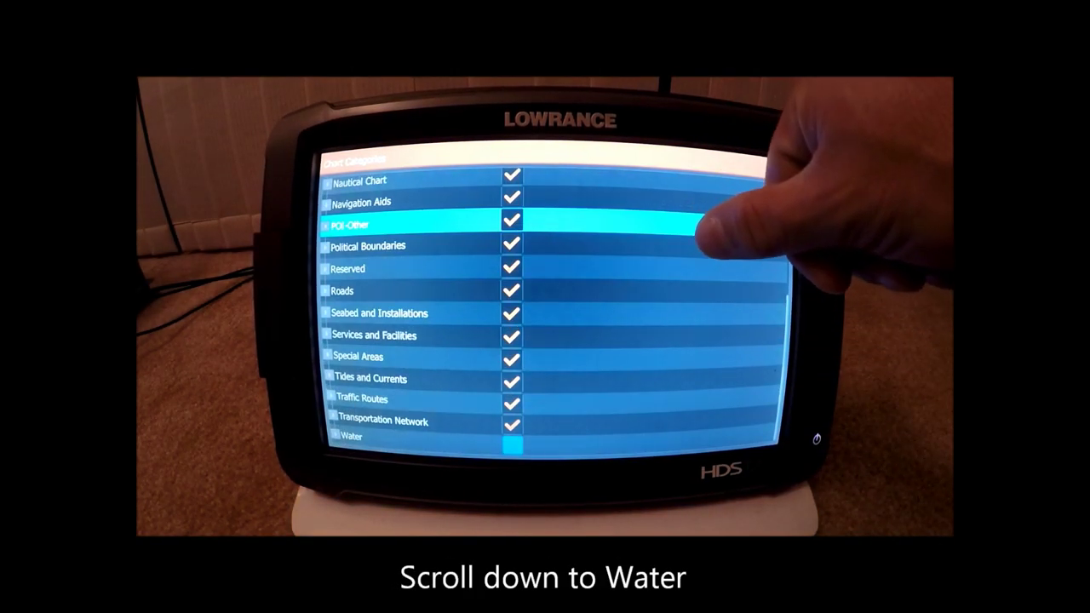